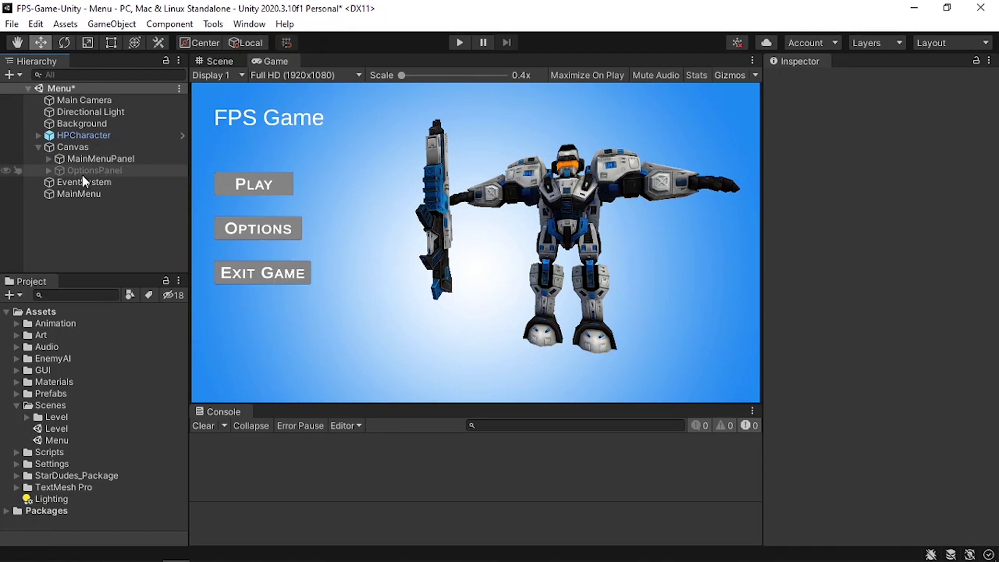
Step: Deactivate MainMenuPanel, activate OptionsPanel and expand it in the Hierarchy
left_click(127, 159)
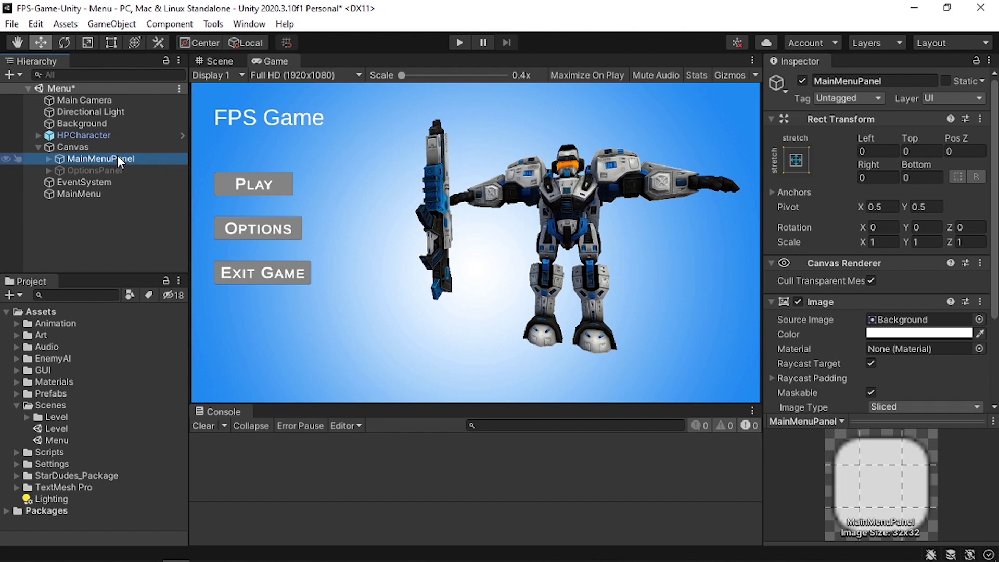
left_click(802, 81)
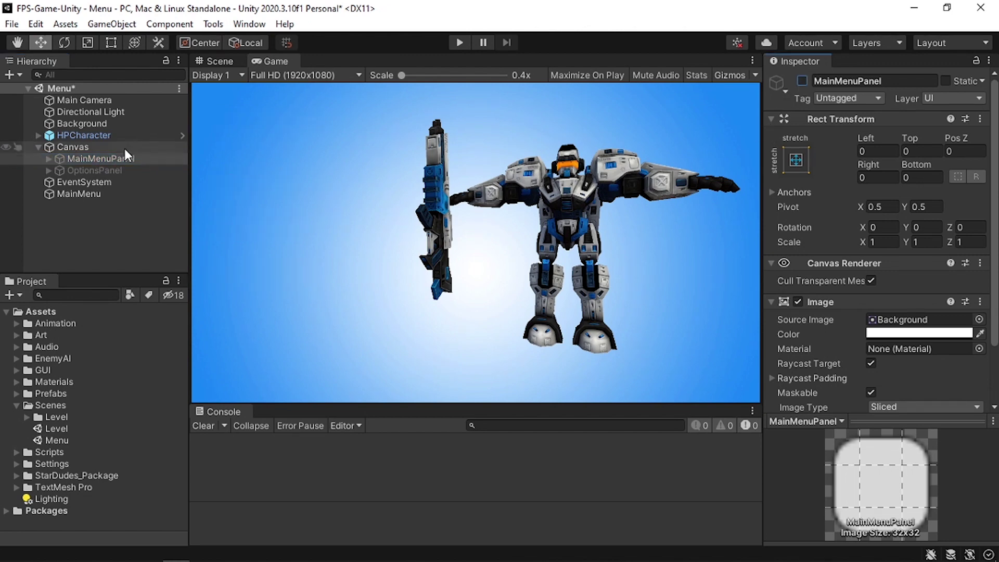
left_click(113, 171)
left_click(802, 81)
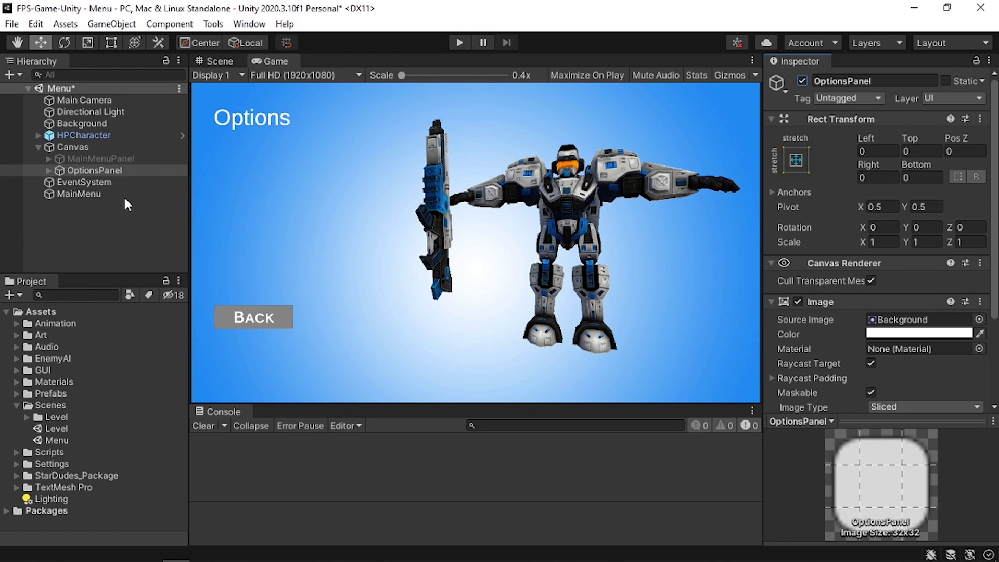
left_click(48, 170)
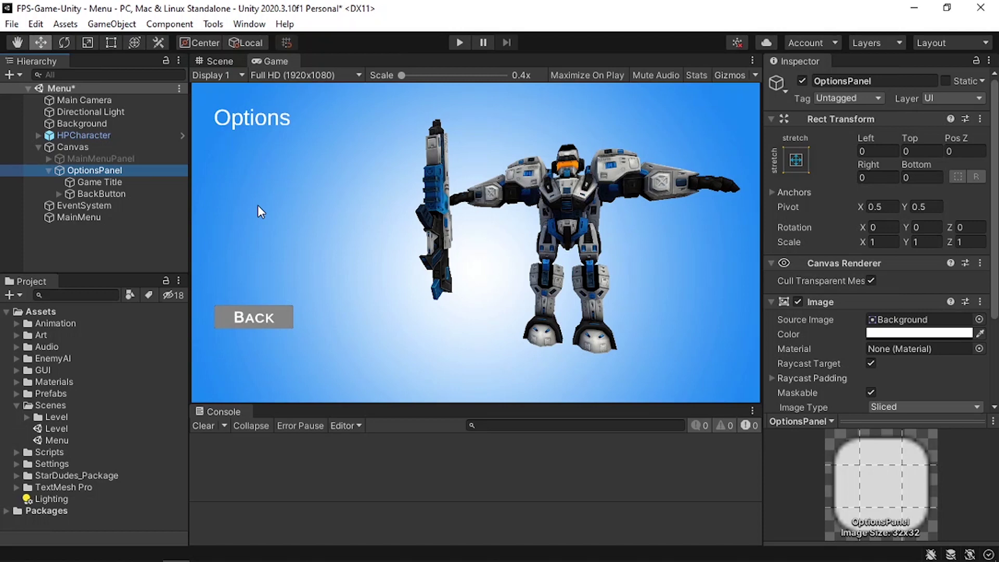
Step: Add a UI Toggle under OptionsPanel named FullscreenToggle with scale 2, 2, 2
right_click(102, 169)
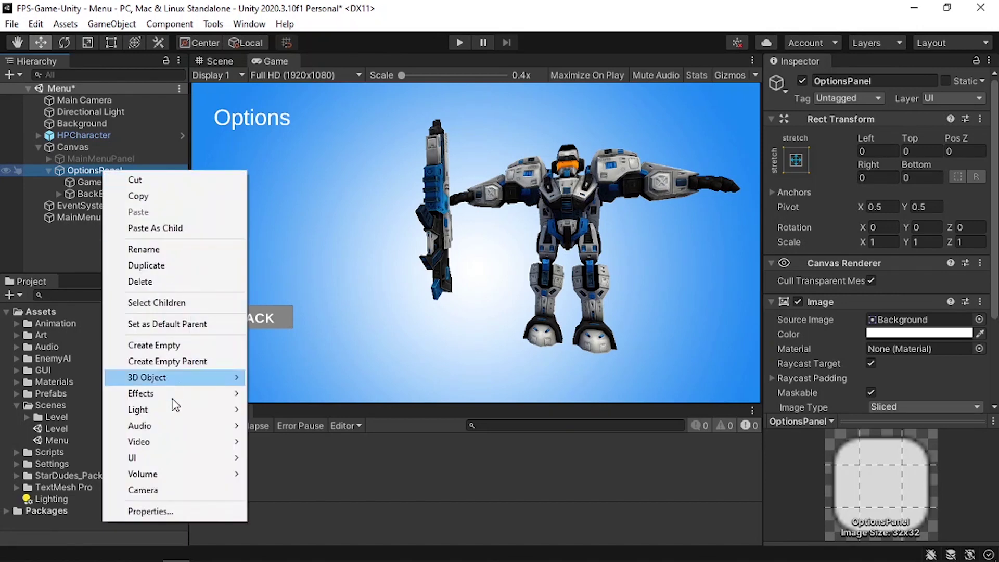
mouse_move(172, 456)
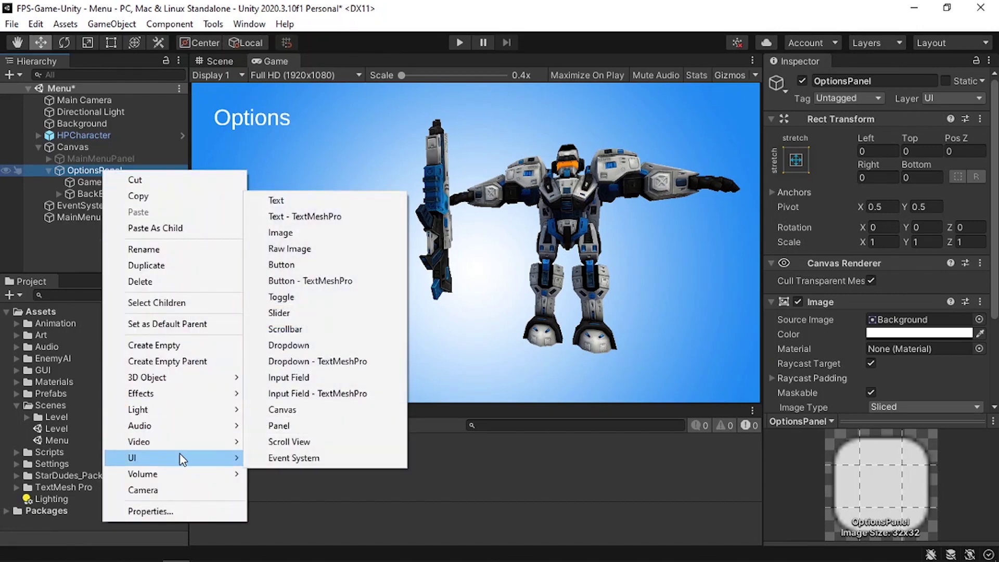
left_click(306, 293)
type("Fullscreen")
key("Return")
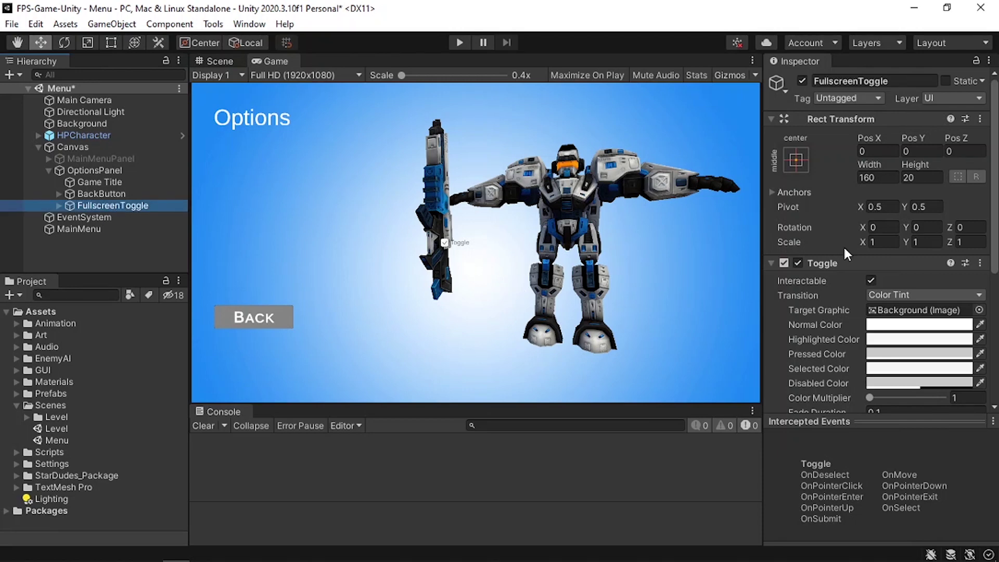
left_click(884, 243)
type("2")
left_click(926, 243)
type("2")
left_click(963, 242)
type("2")
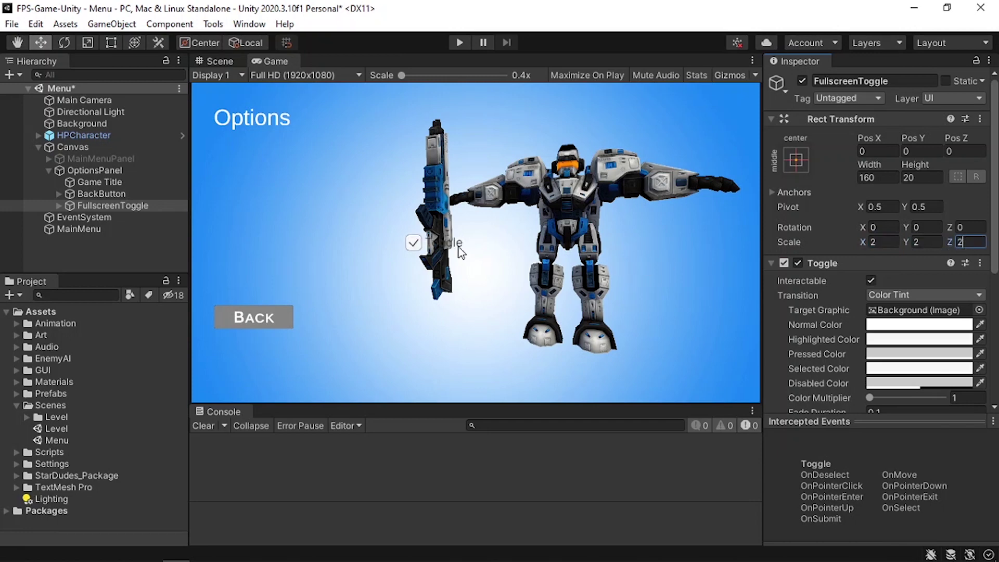
Step: Anchor FullscreenToggle top-left and position it at X 50, Y -150
left_click(794, 162)
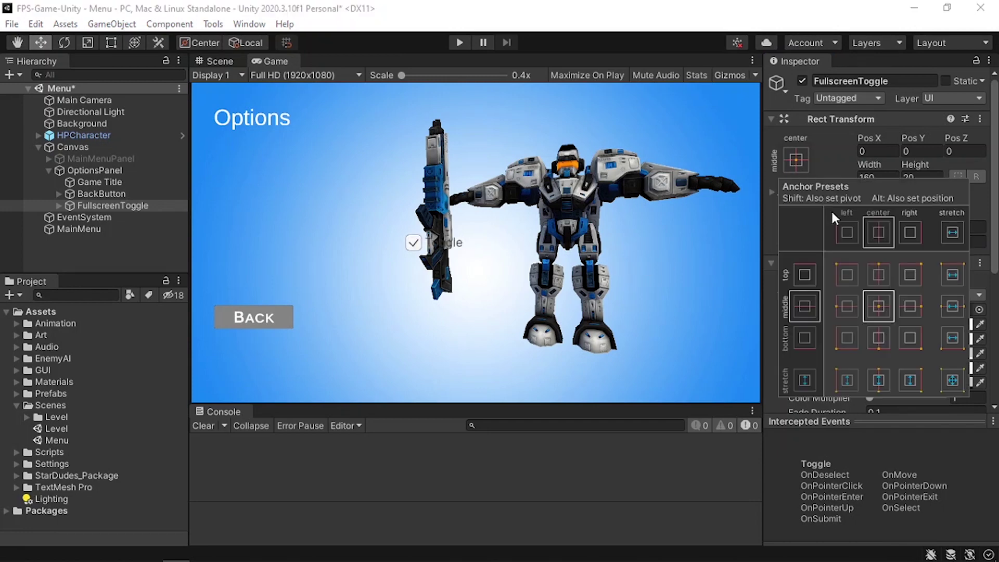
left_click(846, 271, "alt")
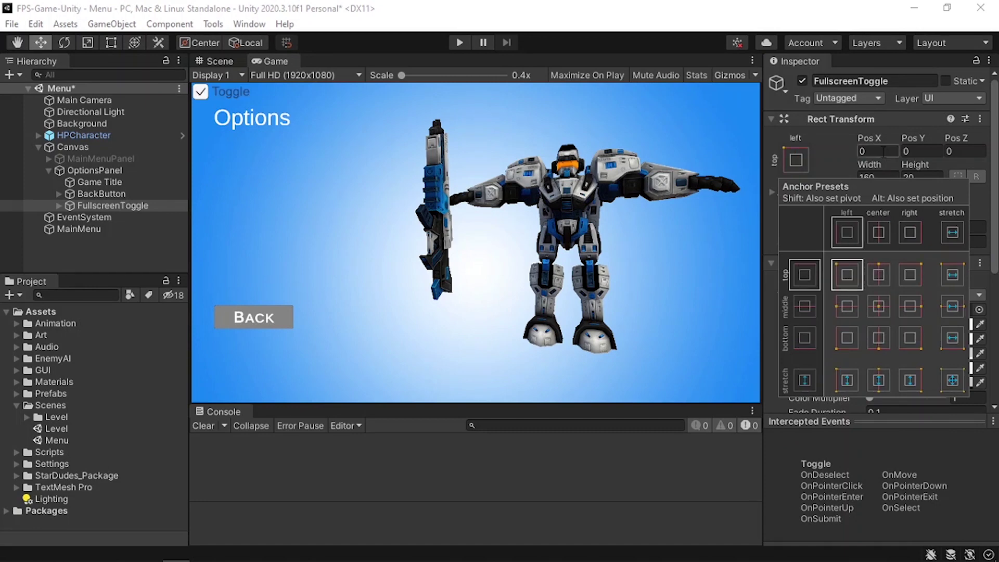
left_click(883, 152)
type("50")
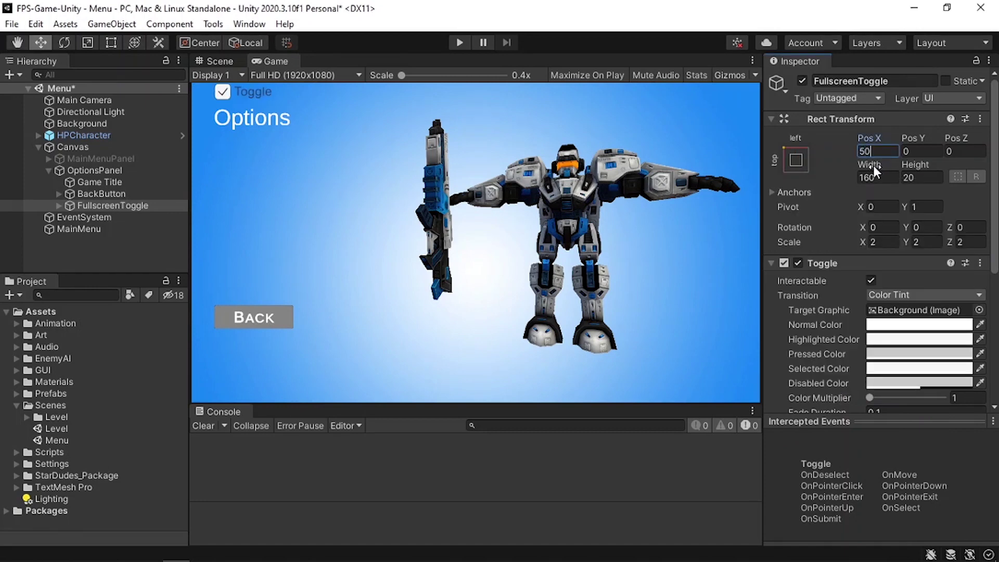
left_click(923, 151)
type("-150")
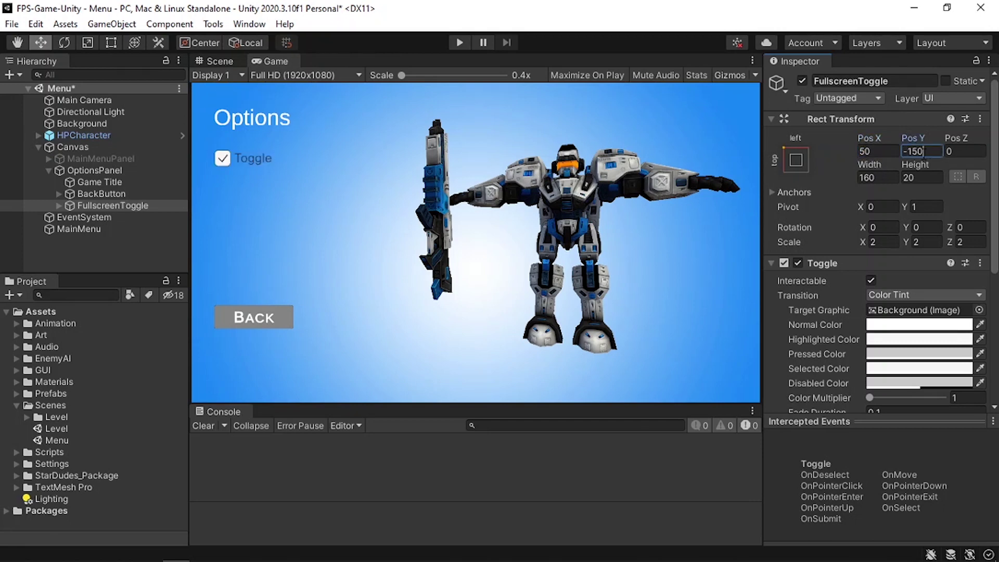
Step: Change the FullscreenToggle's Label text to FULLSCREEN and colour it red (FF2B2B)
left_click(59, 205)
left_click(115, 229)
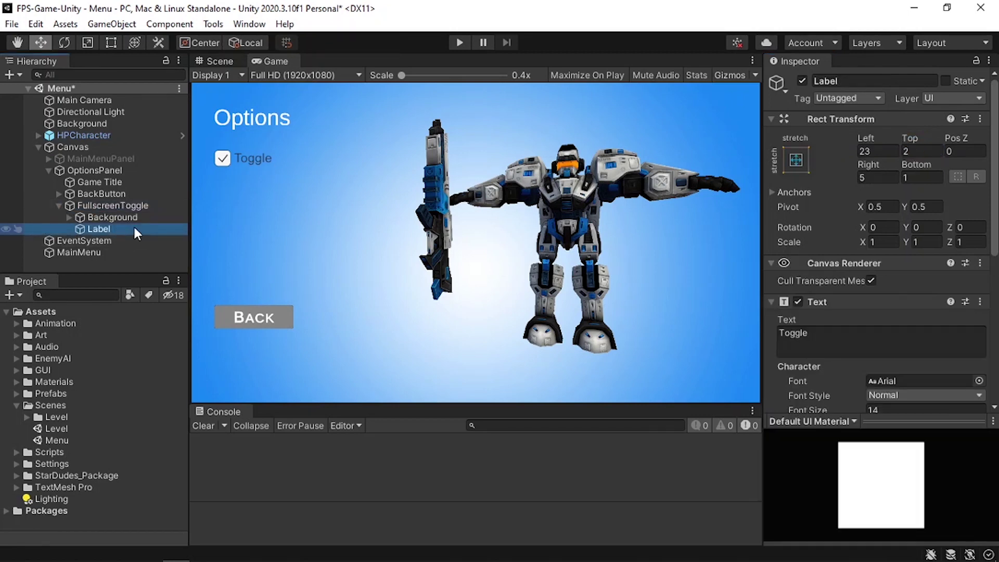
left_click(831, 333)
type("FULLSCREEN")
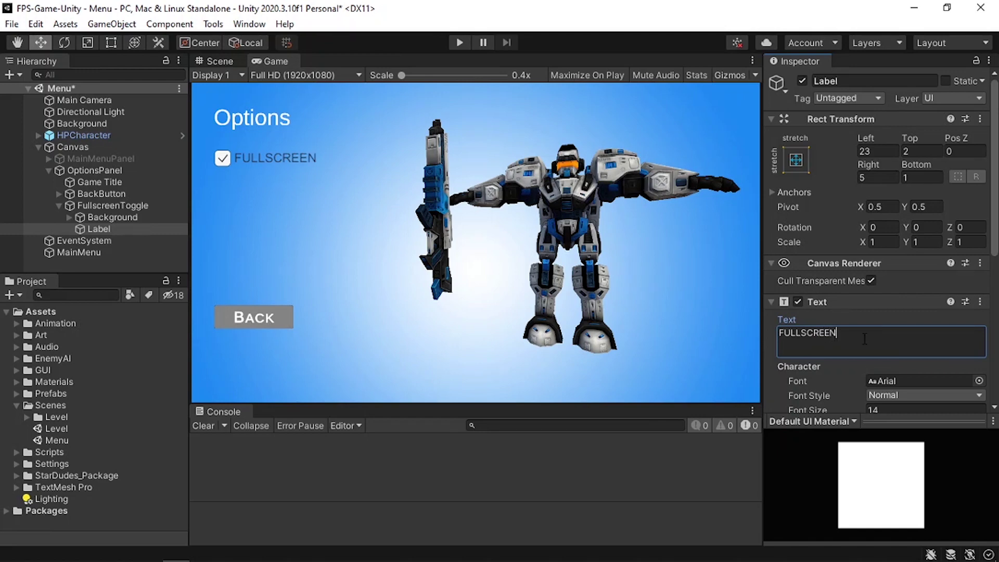
scroll(869, 369, "down", 5)
left_click(917, 276)
left_click_drag(902, 305, 934, 269)
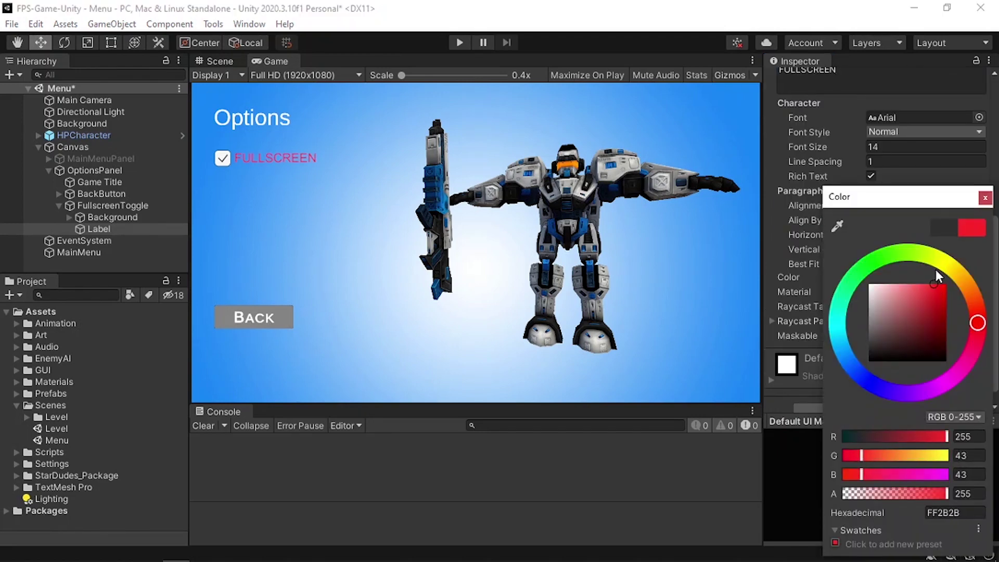
left_click(985, 197)
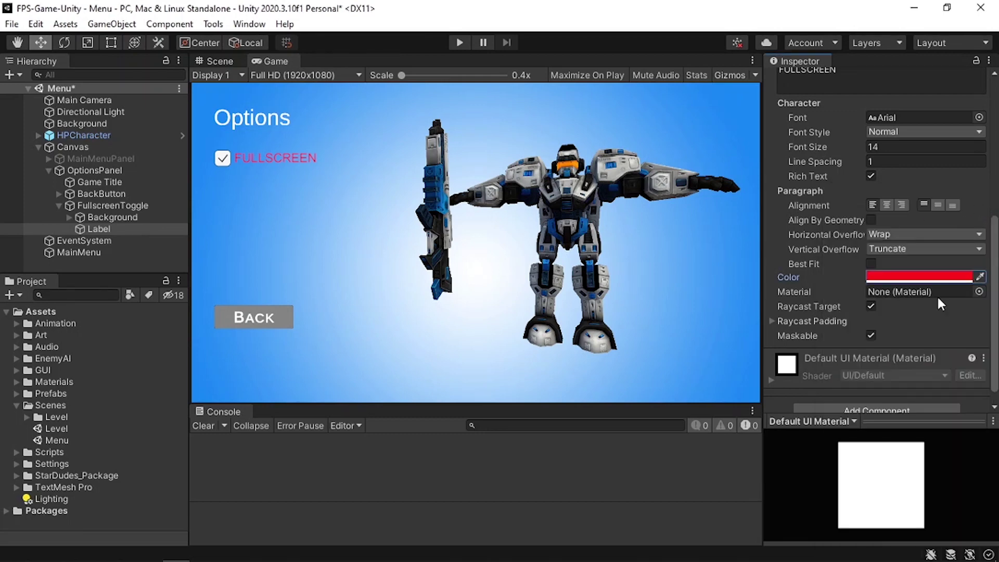
left_click(121, 207)
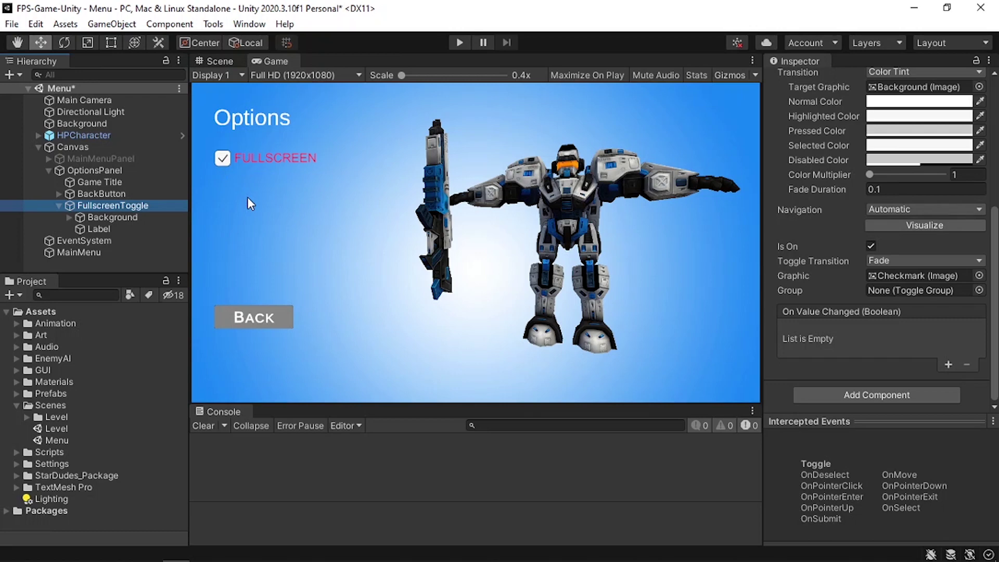
Step: Add a TextMeshPro Dropdown under OptionsPanel, anchored top-left at X 50, Y -250
right_click(105, 167)
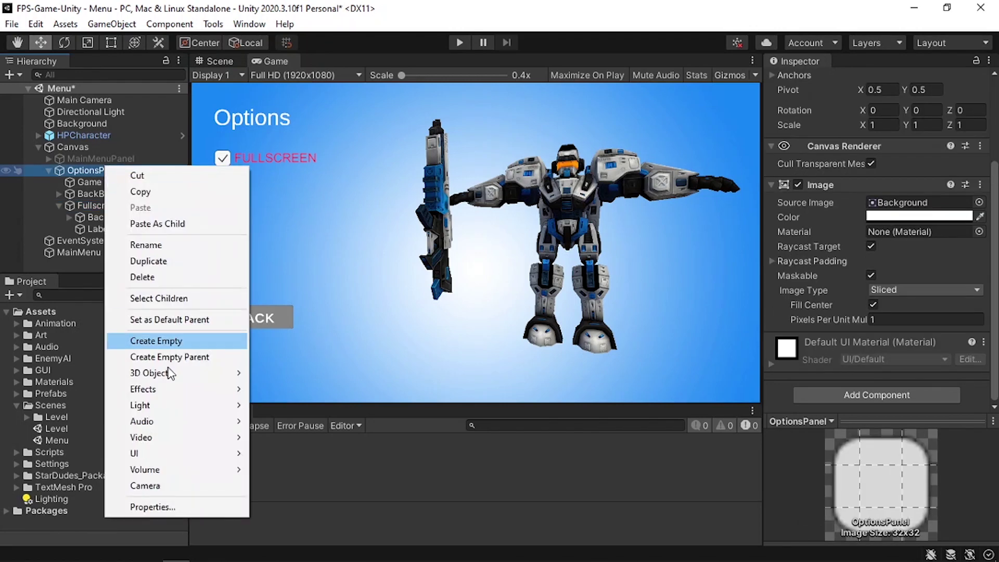
mouse_move(173, 450)
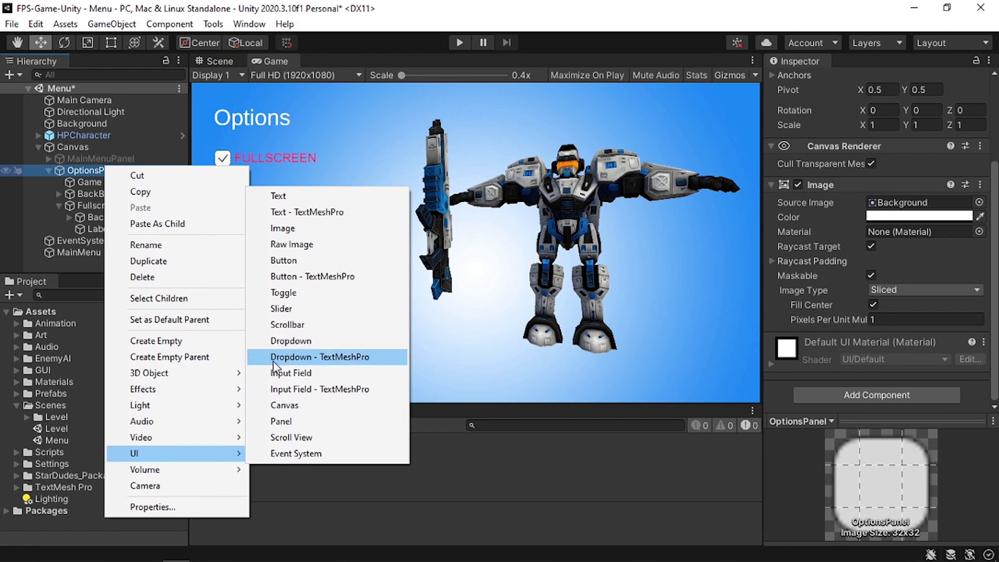
left_click(356, 358)
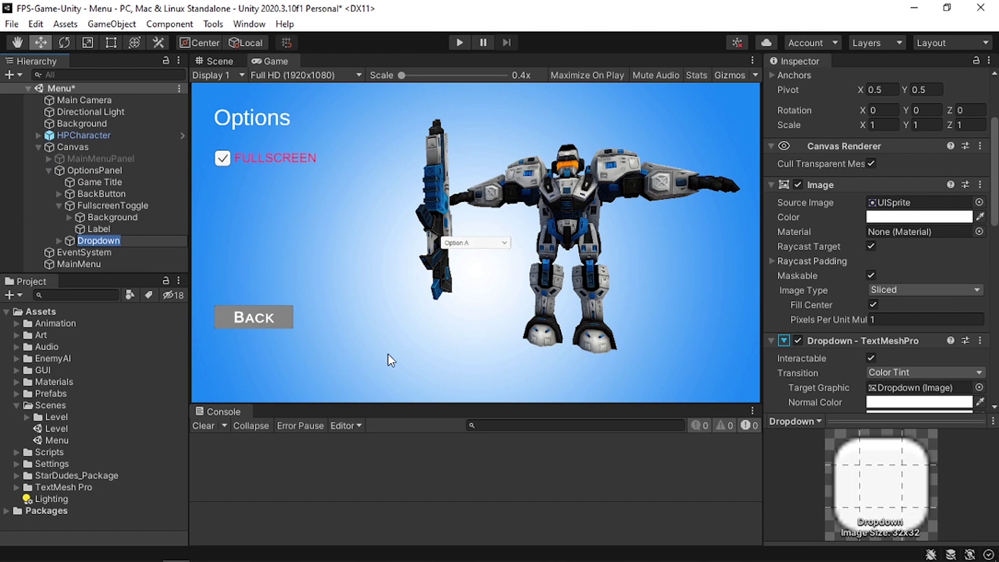
scroll(879, 208, "up", 3)
left_click(796, 160)
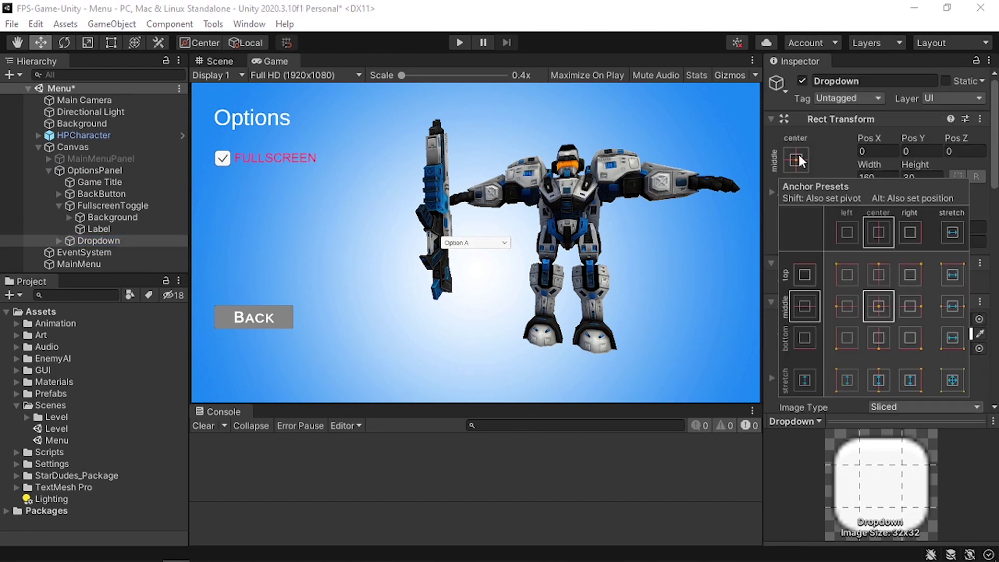
left_click(843, 272, "alt+shift")
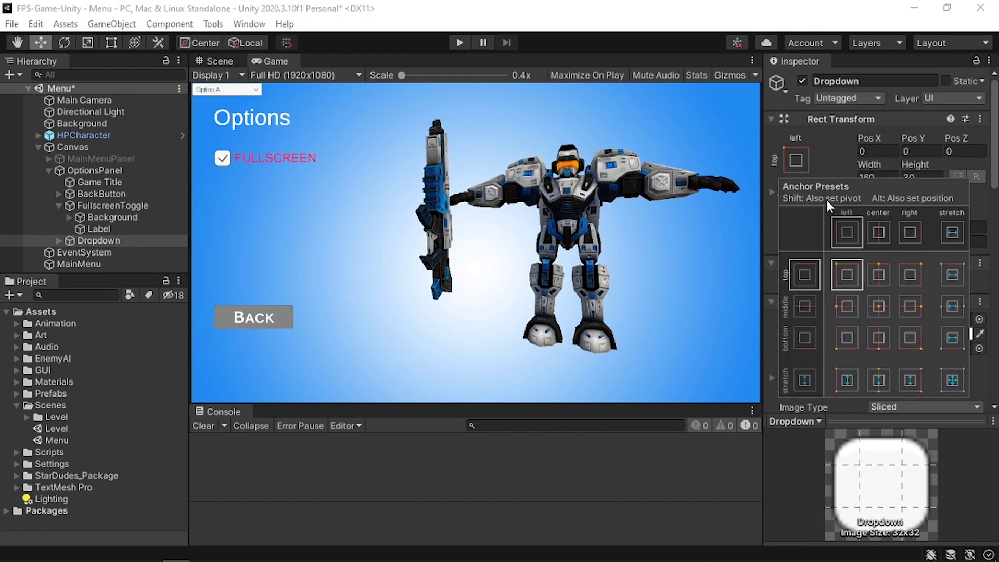
left_click(877, 151)
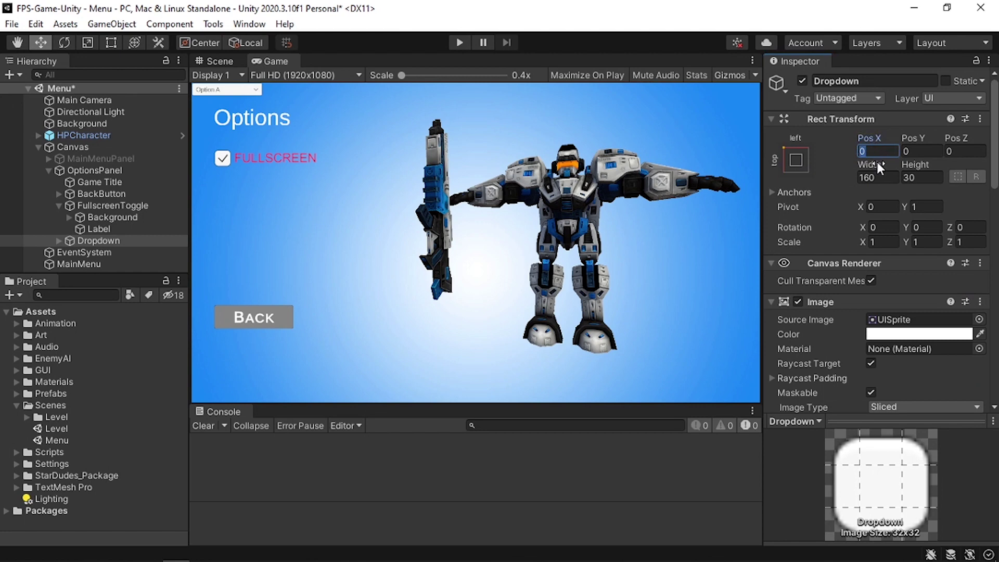
type("50")
left_click(918, 151)
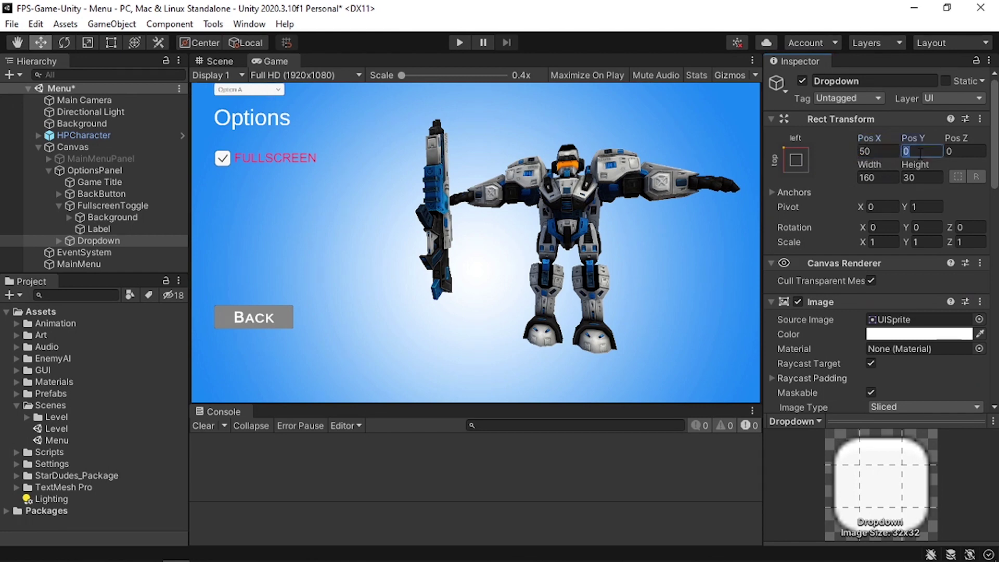
type("-250")
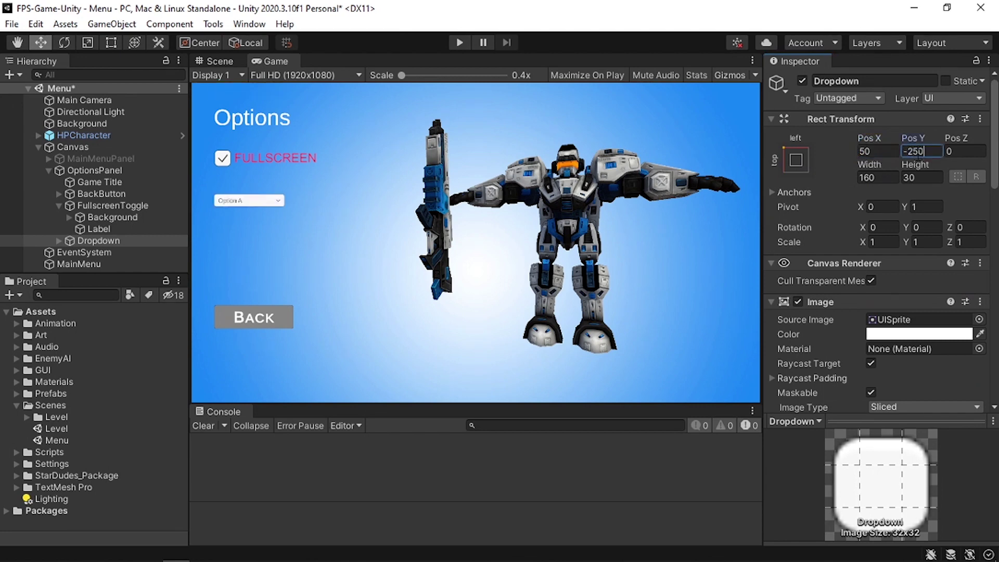
Step: Scale the dropdown to 2, 2, 2
left_click(883, 244)
type("2")
left_click(925, 242)
type("2")
left_click(971, 242)
type("2")
scroll(853, 221, "down", 15)
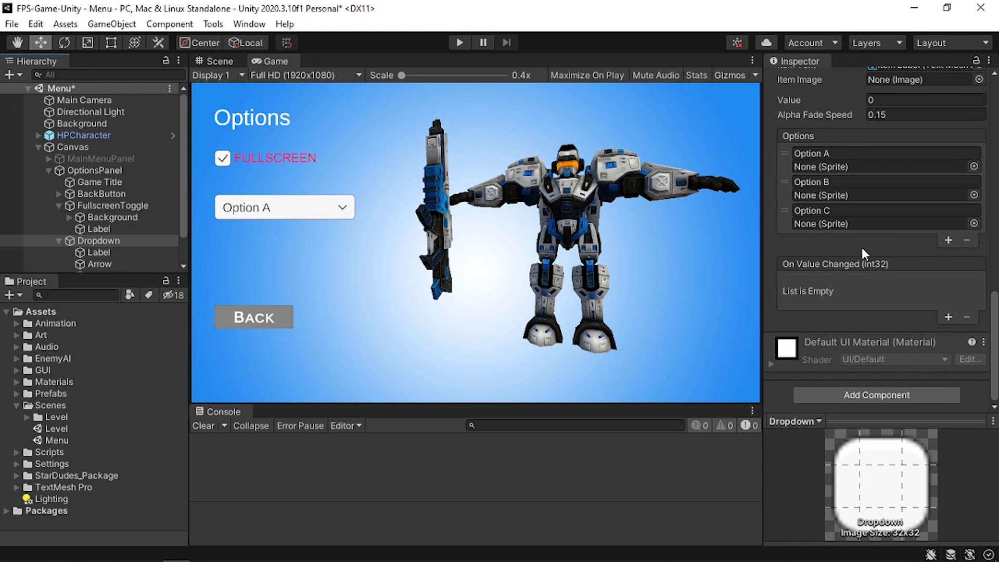
scroll(842, 202, "up", 5)
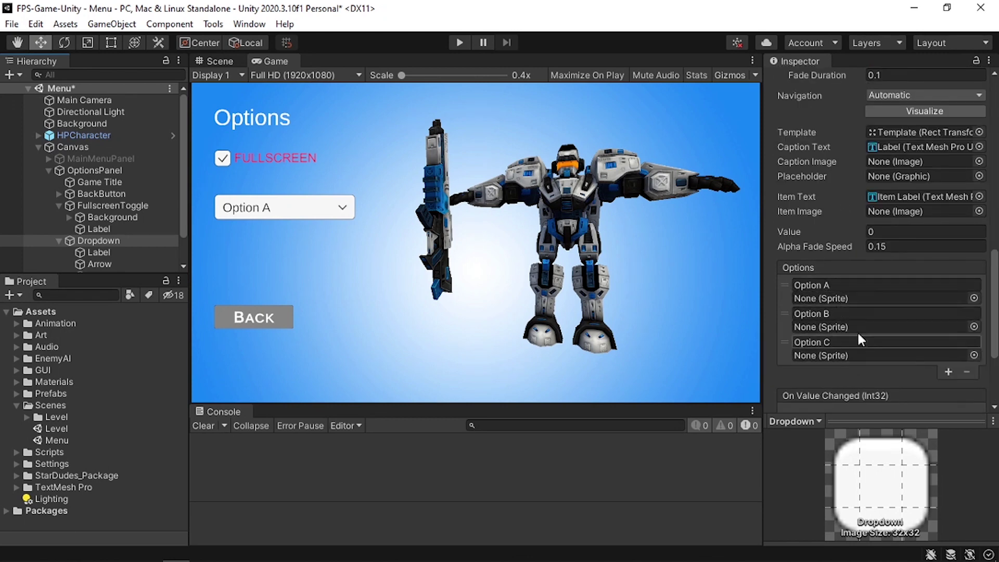
Step: Rename the dropdown's three options to Low, Medium and High
left_click(851, 286)
type("Low")
left_click(863, 314)
type("Medium")
left_click(858, 341)
type("High")
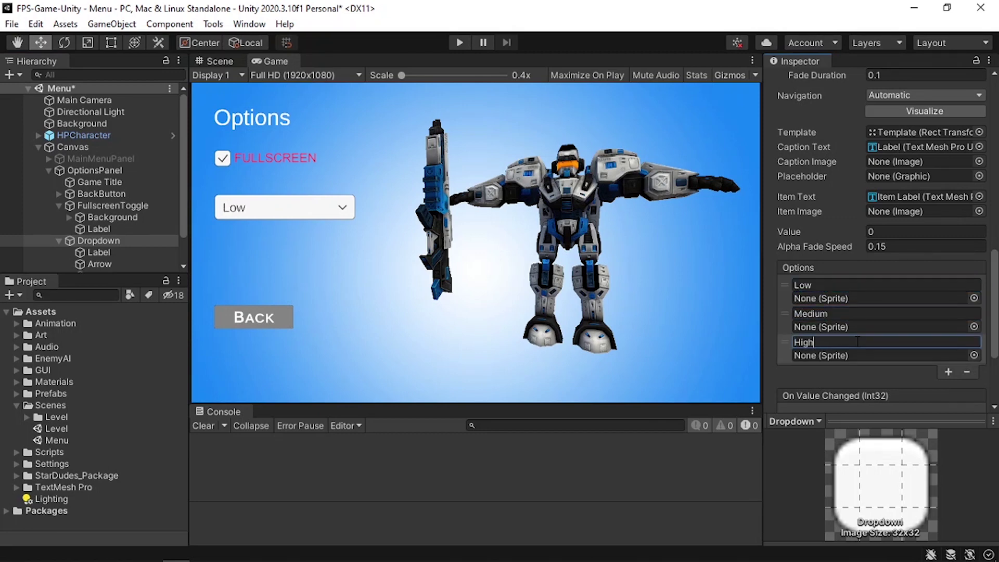
Step: Set the dropdown's Value to 2 so it shows High
left_click(886, 233)
double_click(887, 234)
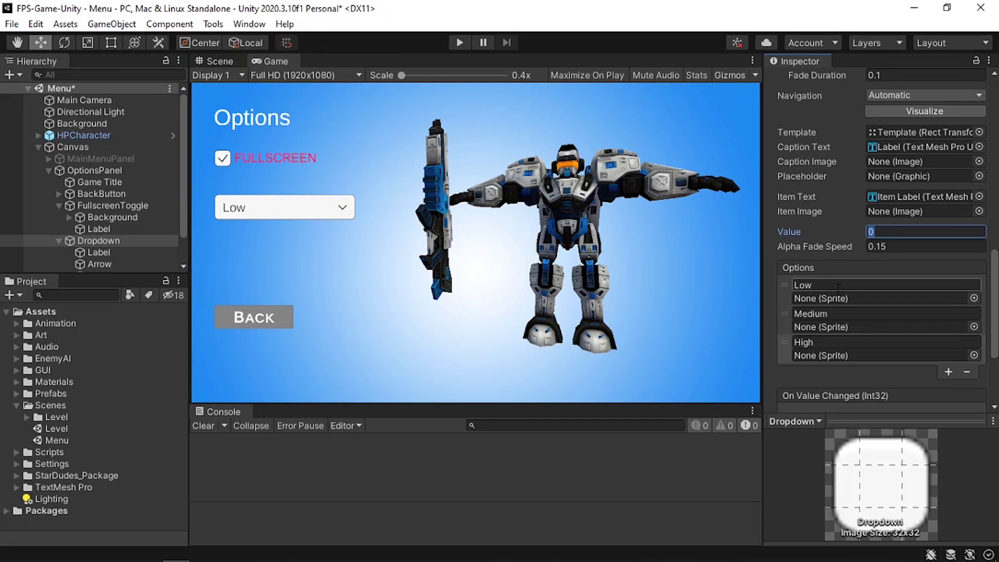
type("2")
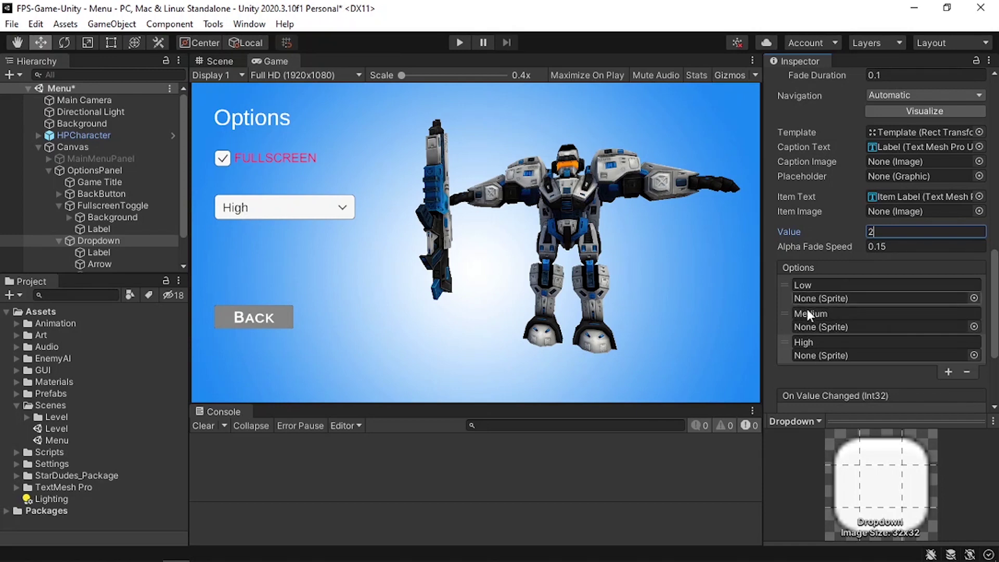
left_click(36, 25)
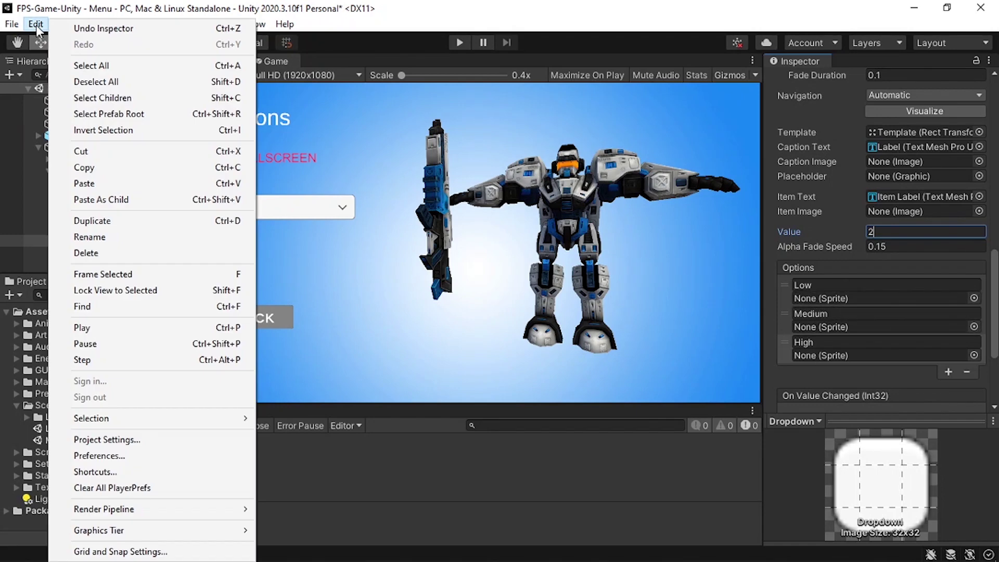
left_click(108, 440)
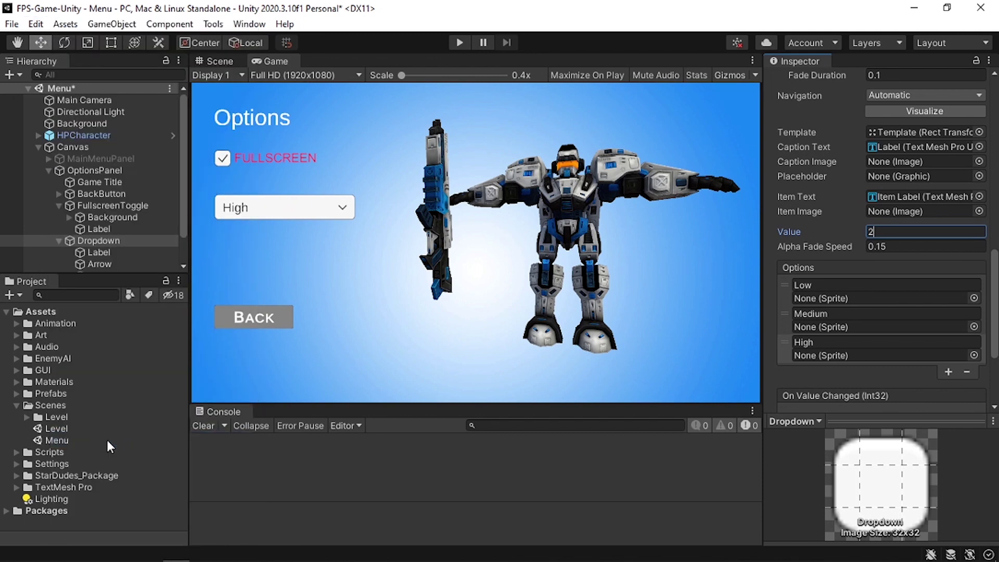
left_click(69, 287)
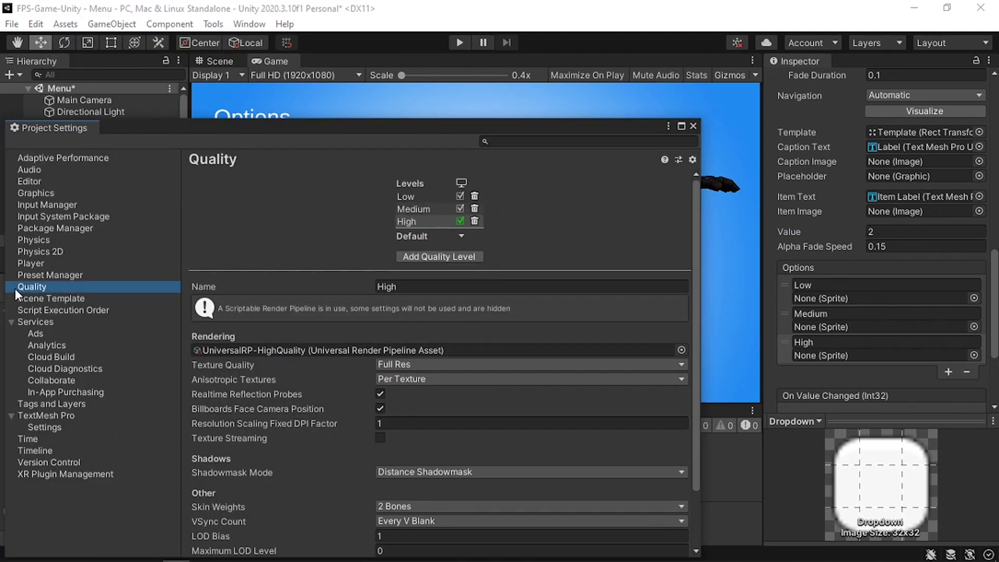
left_click(414, 197)
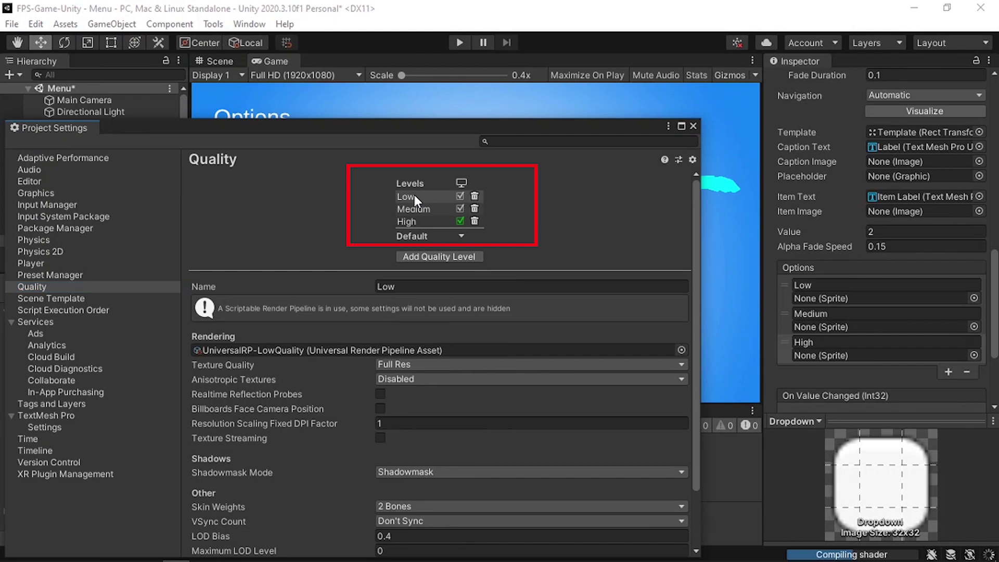
left_click(417, 208)
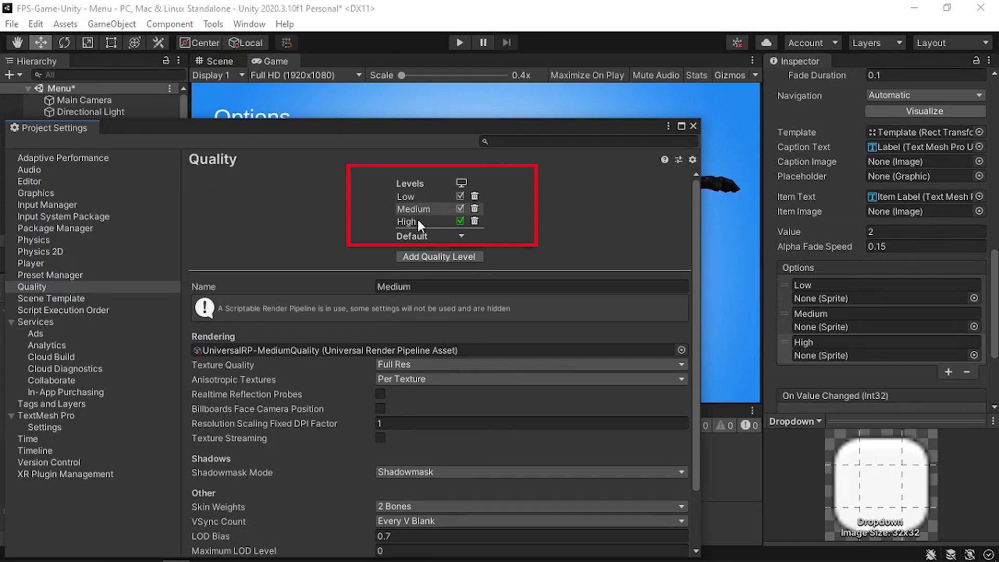
left_click(417, 220)
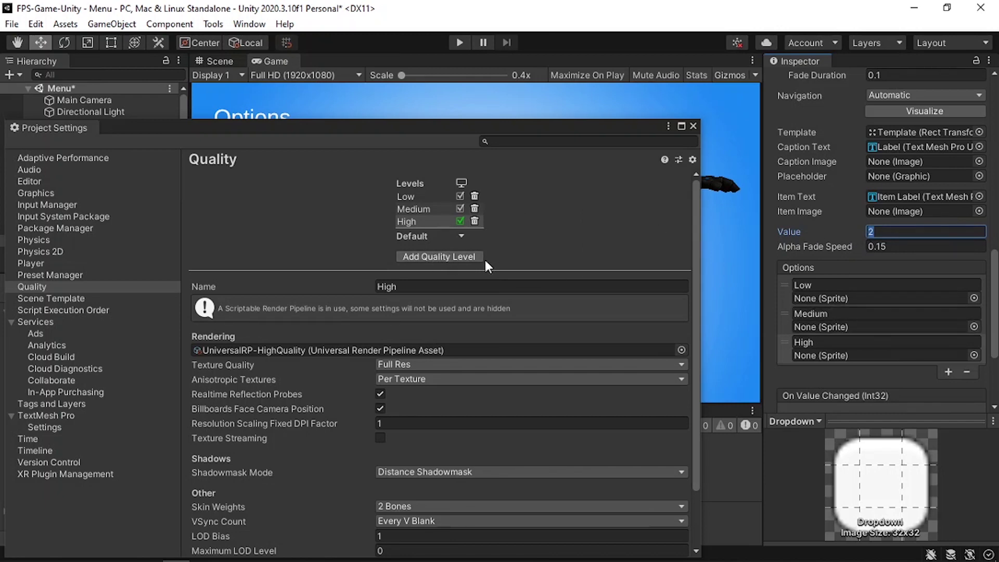
left_click(694, 126)
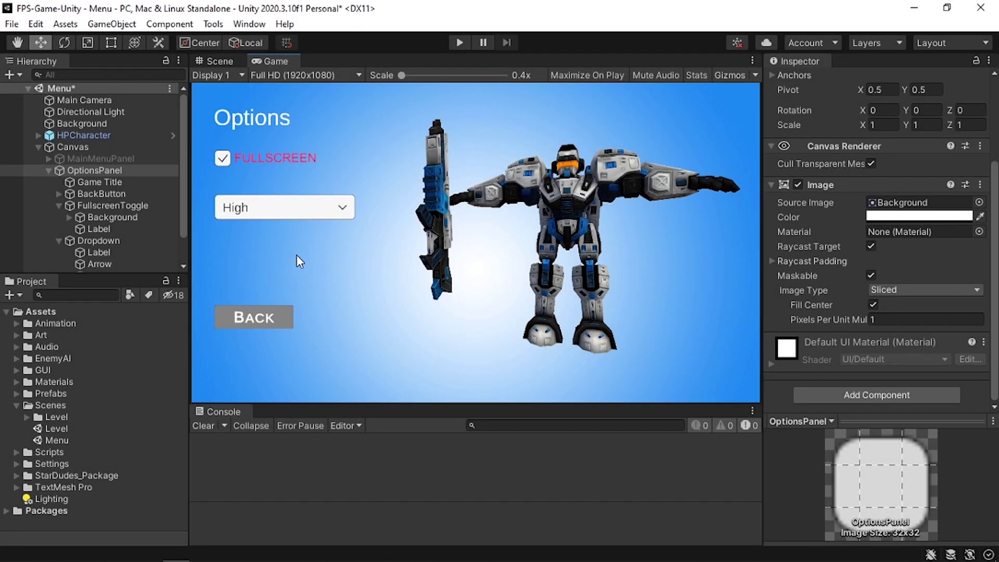
Step: Add a UI Slider under OptionsPanel named VolumeSlider
right_click(102, 173)
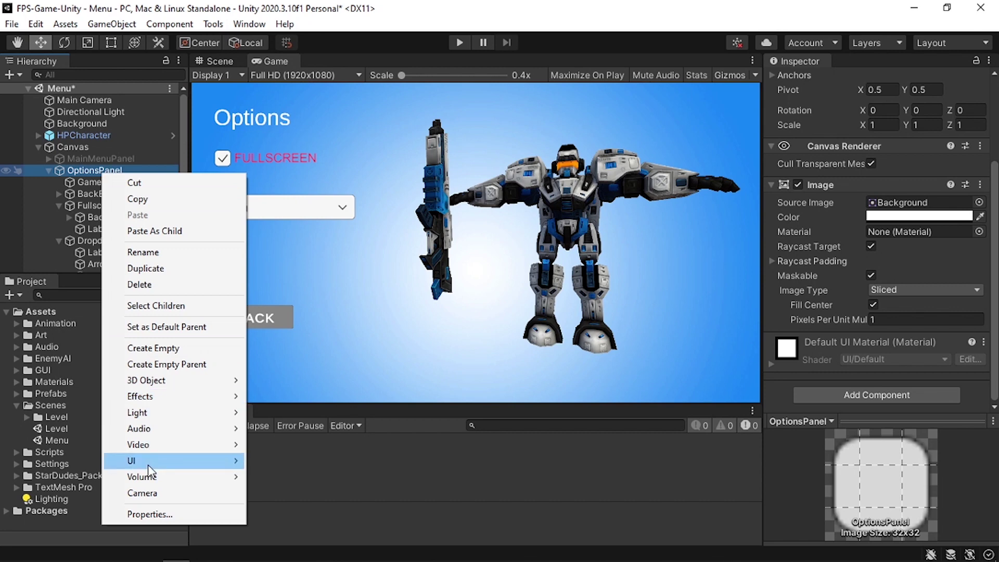
mouse_move(148, 462)
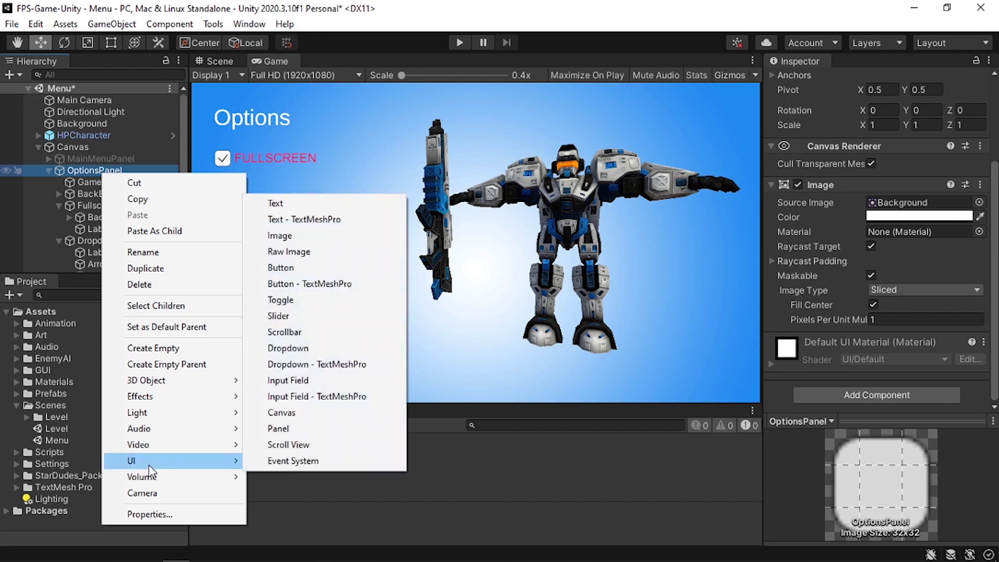
left_click(317, 315)
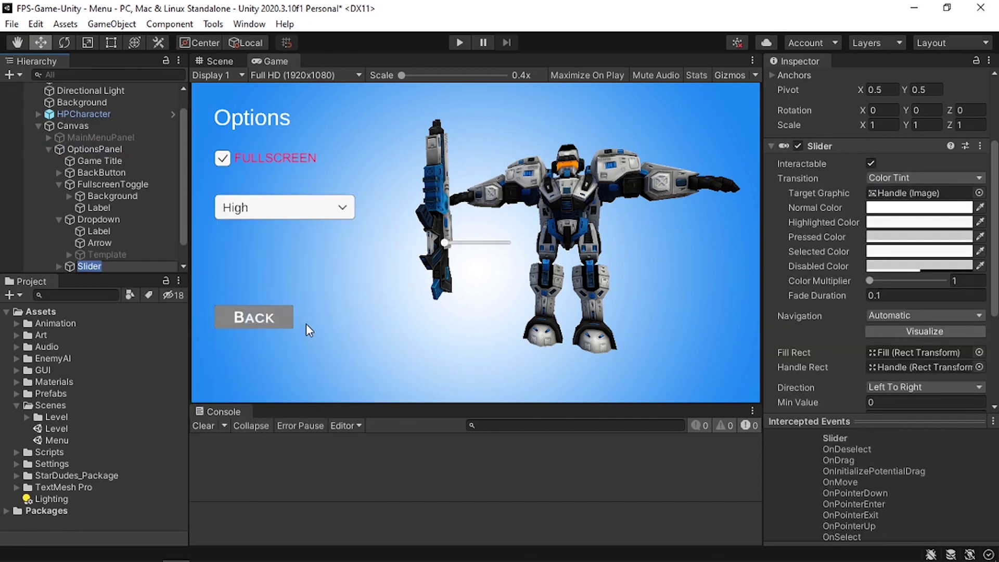
type("VolumeSlider")
key("Return")
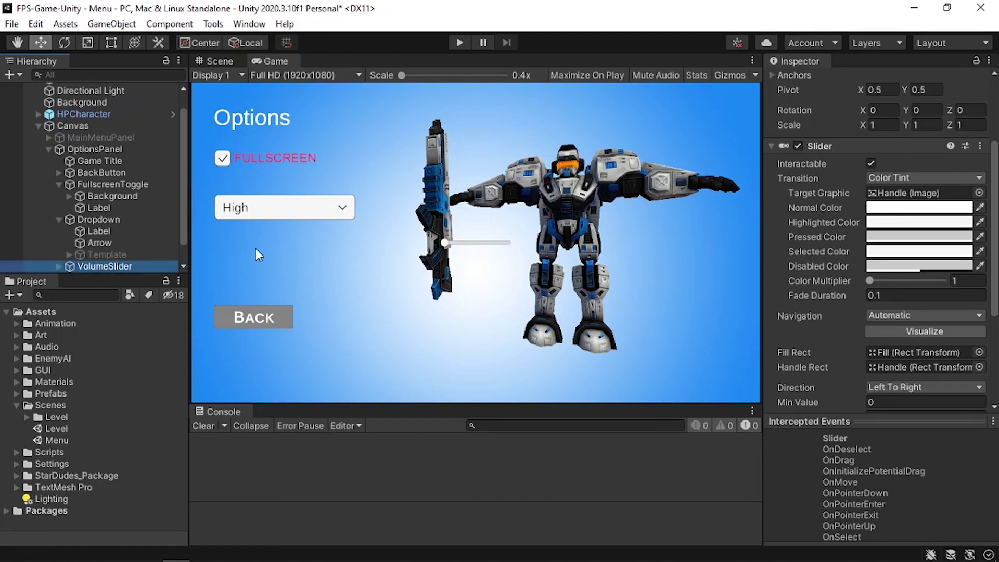
Step: Anchor VolumeSlider top-left with pivot and position, at X 50, Y -400
scroll(964, 142, "up", 5)
left_click(794, 158)
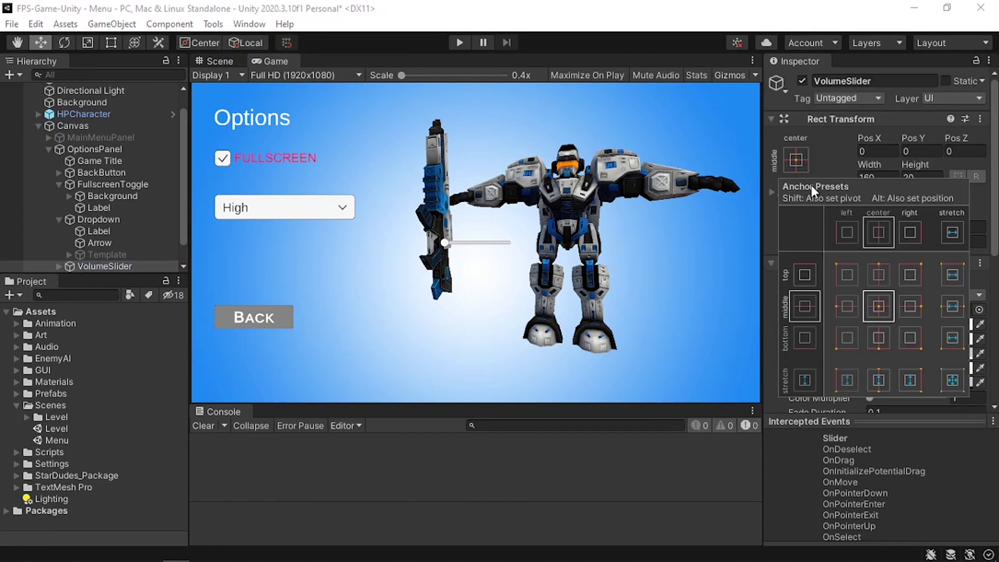
key("shift+alt")
left_click(845, 270, "alt+shift")
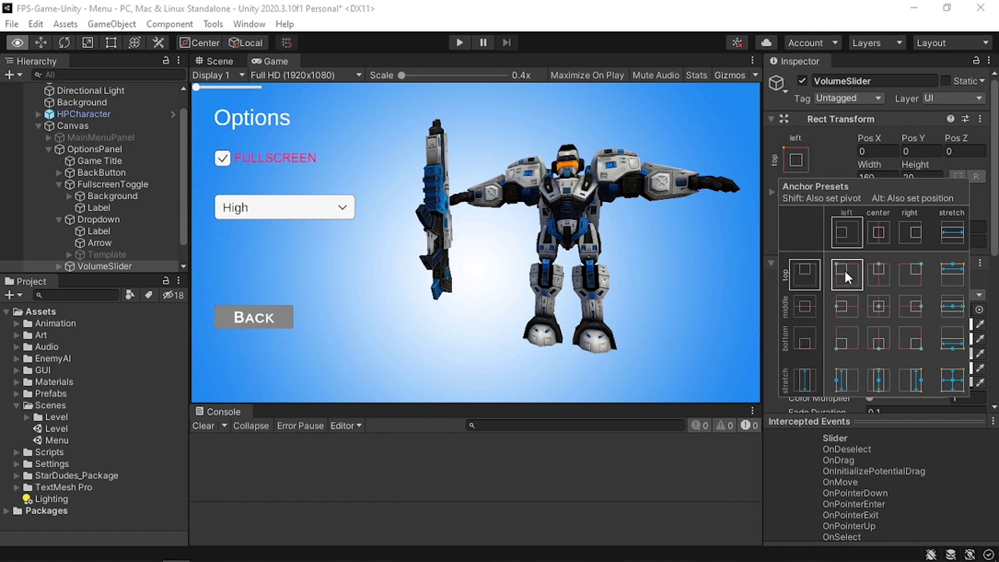
left_click(797, 165)
type("50")
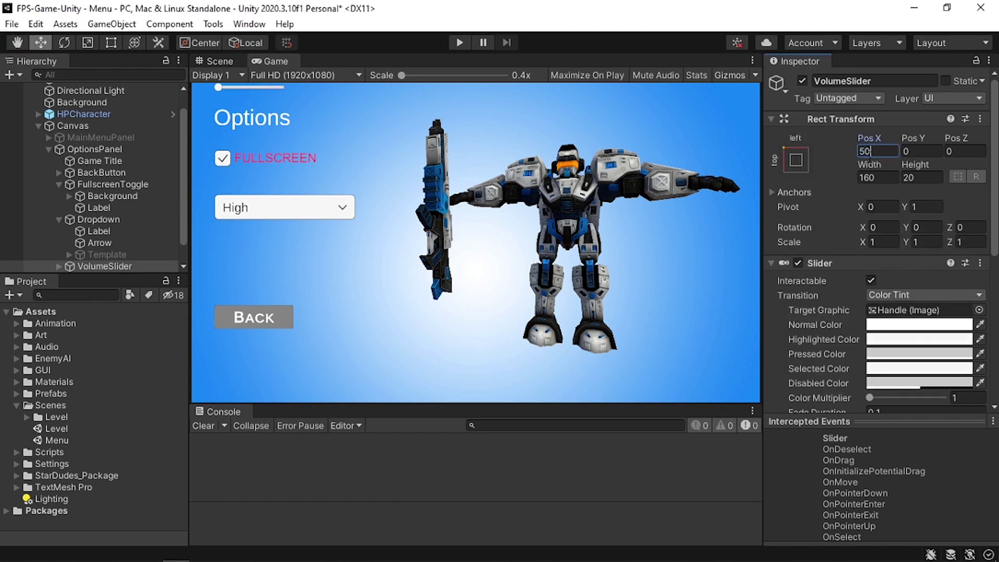
left_click(917, 152)
type("-400")
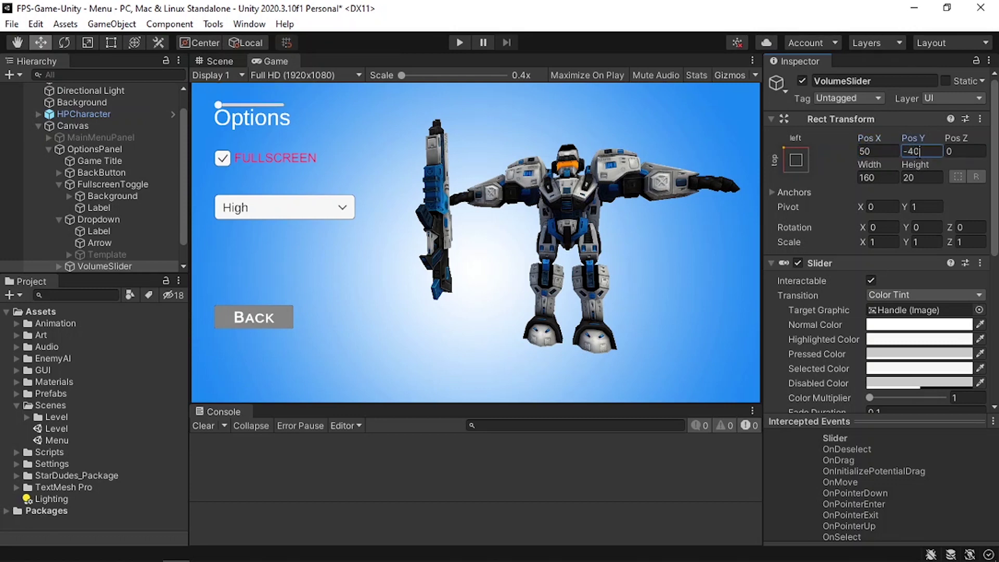
Step: Size VolumeSlider to width 230, height 50, then expand it and select Background
left_click(890, 176)
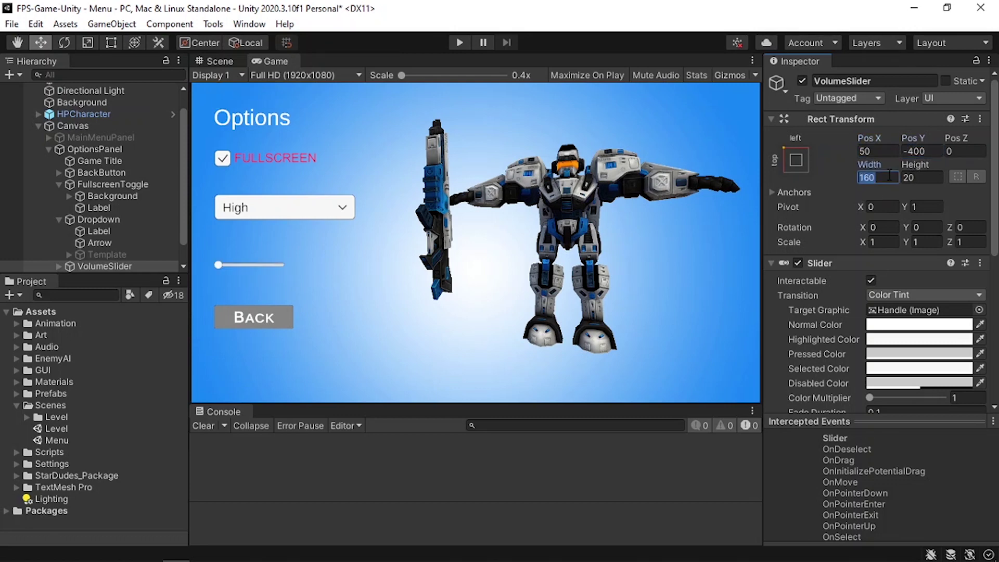
type("230")
left_click(918, 178)
type("50")
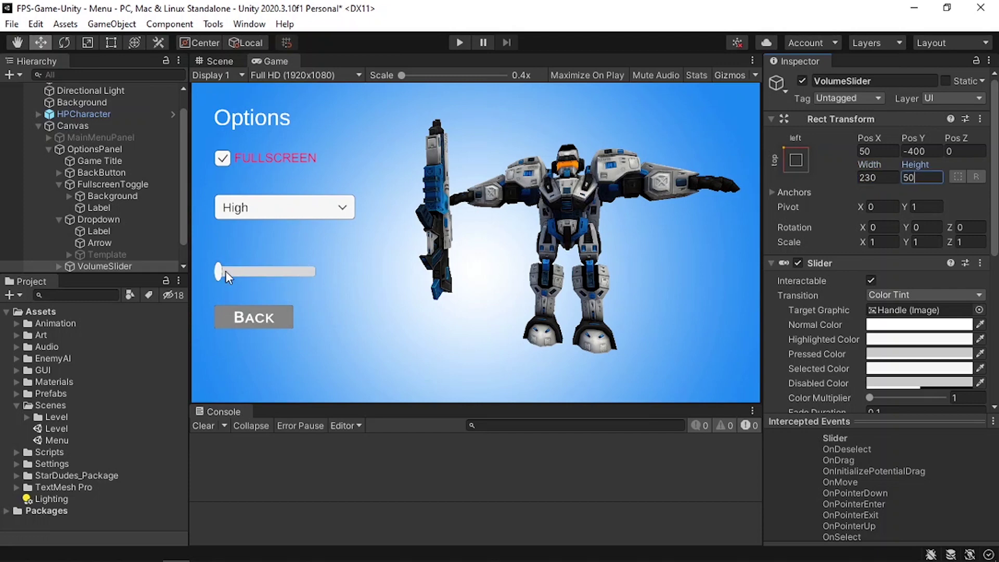
scroll(103, 245, "down", 1)
left_click(58, 242)
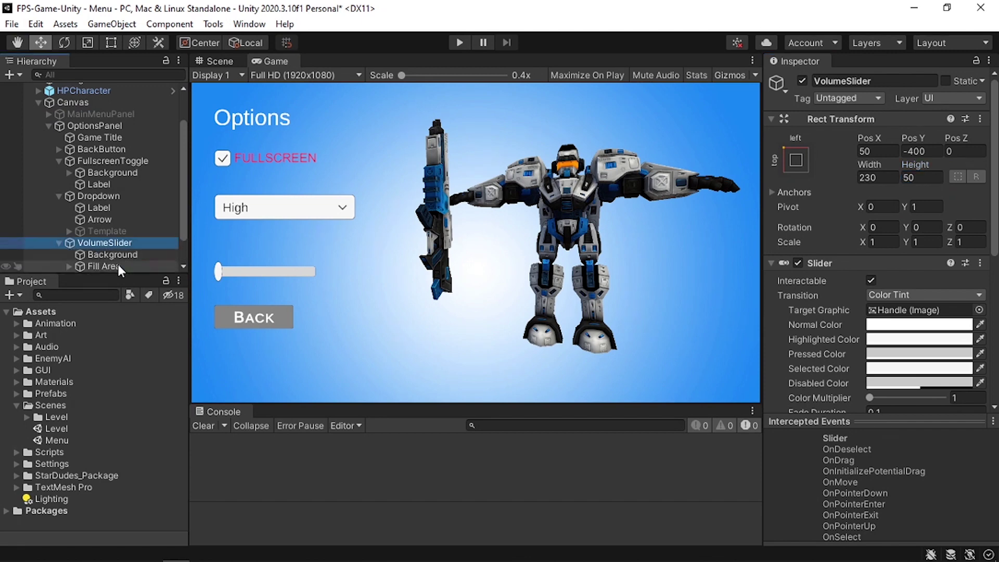
left_click(132, 220)
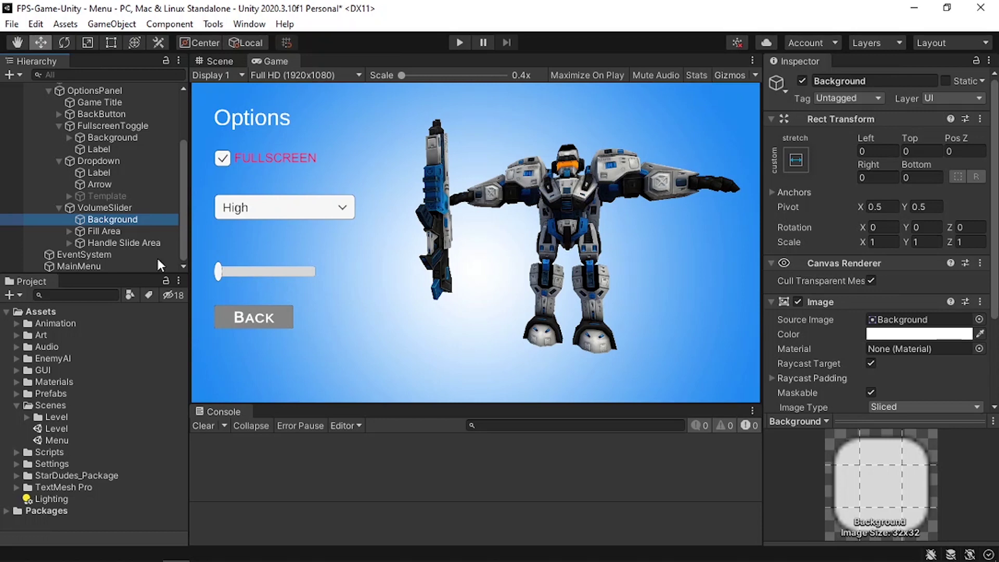
Step: Colour the slider's Fill image yellow (FFFF00)
left_click(69, 232)
left_click(102, 243)
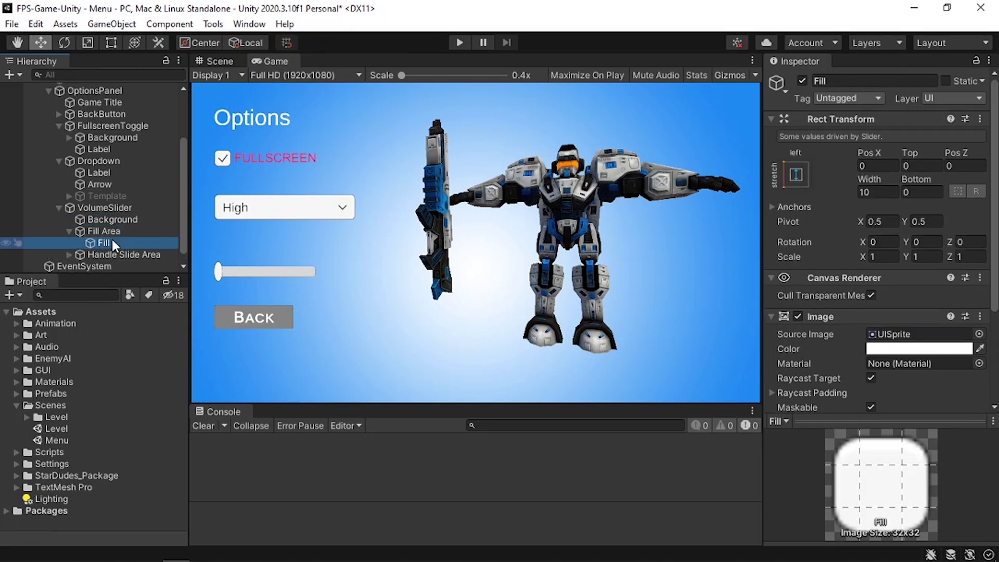
left_click(891, 348)
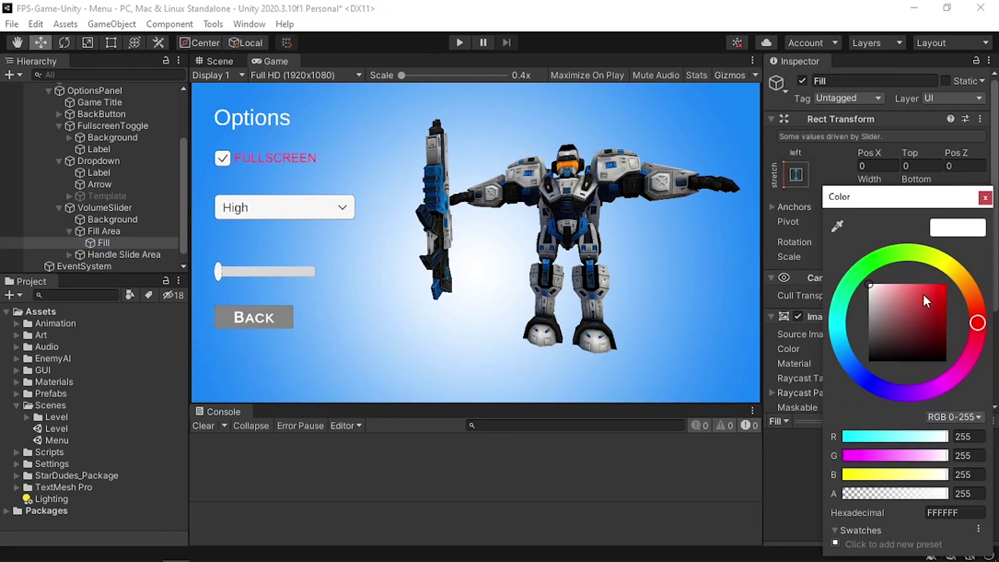
left_click(942, 270)
left_click_drag(925, 297, 946, 283)
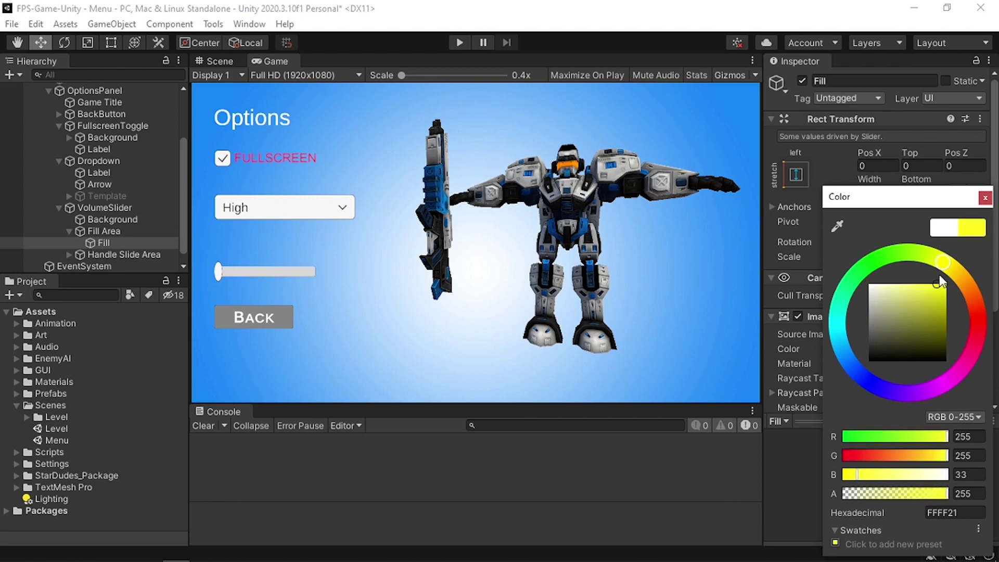
left_click(984, 197)
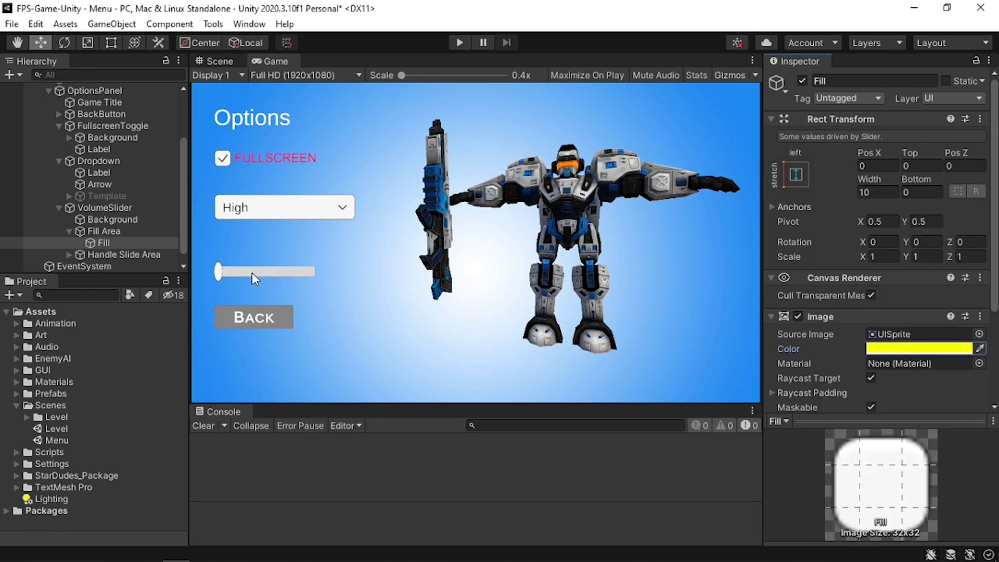
Step: Drag the VolumeSlider Value up to 0.69
left_click(124, 207)
scroll(822, 353, "down", 5)
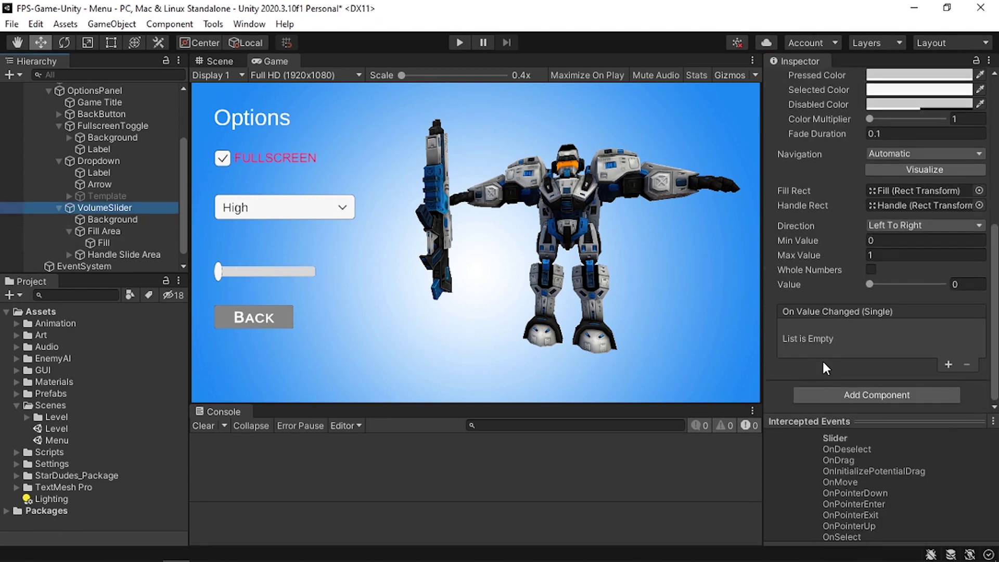
left_click_drag(870, 284, 919, 286)
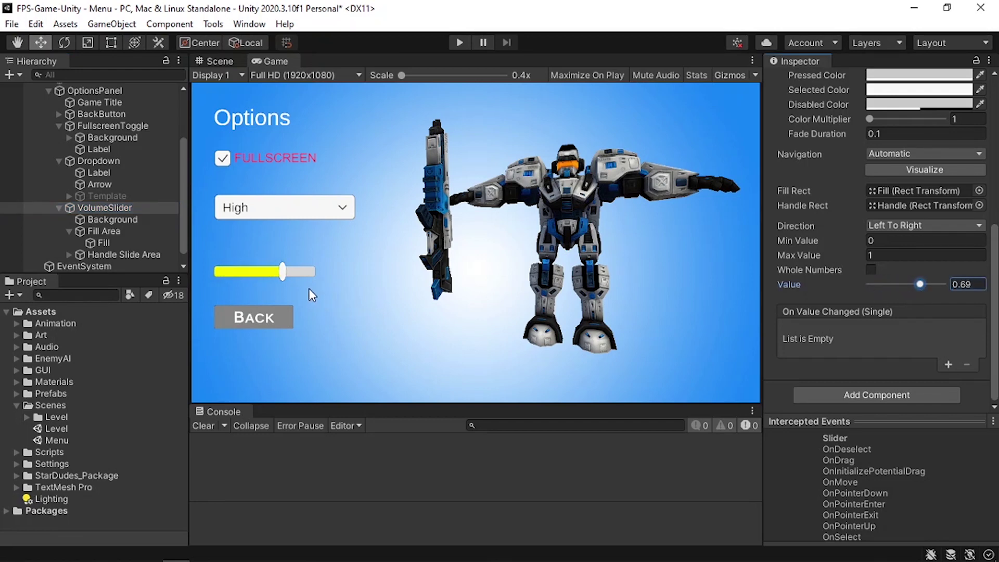
Step: Delete the Handle Slide Area and drag the slider Value to full
key("Delete")
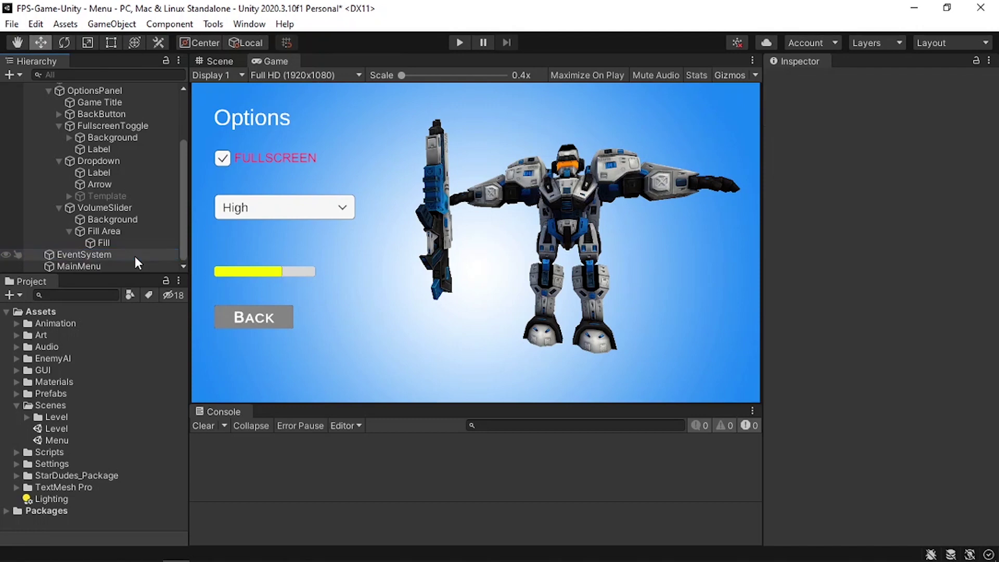
left_click(139, 232)
left_click(879, 177)
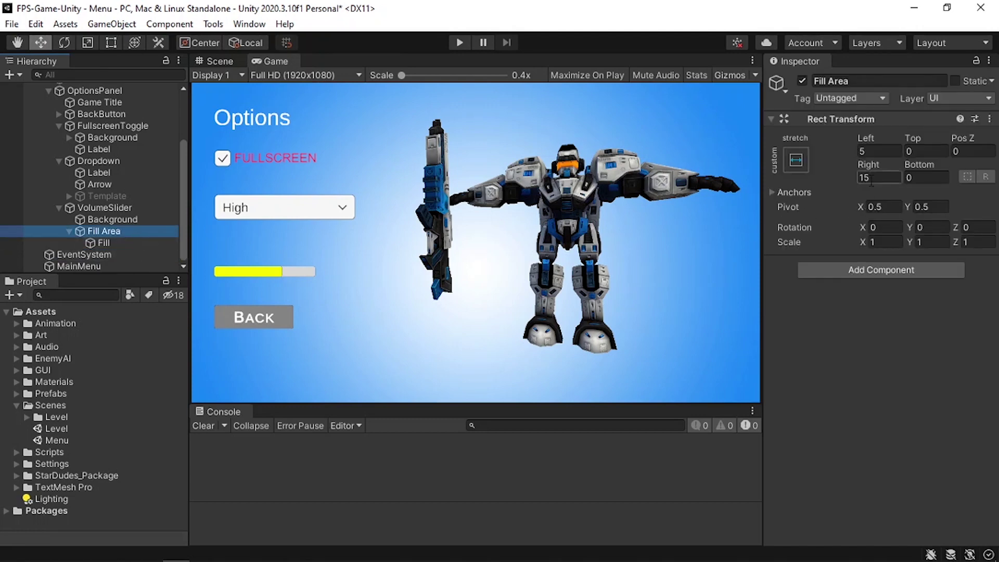
left_click(115, 208)
scroll(787, 382, "down", 8)
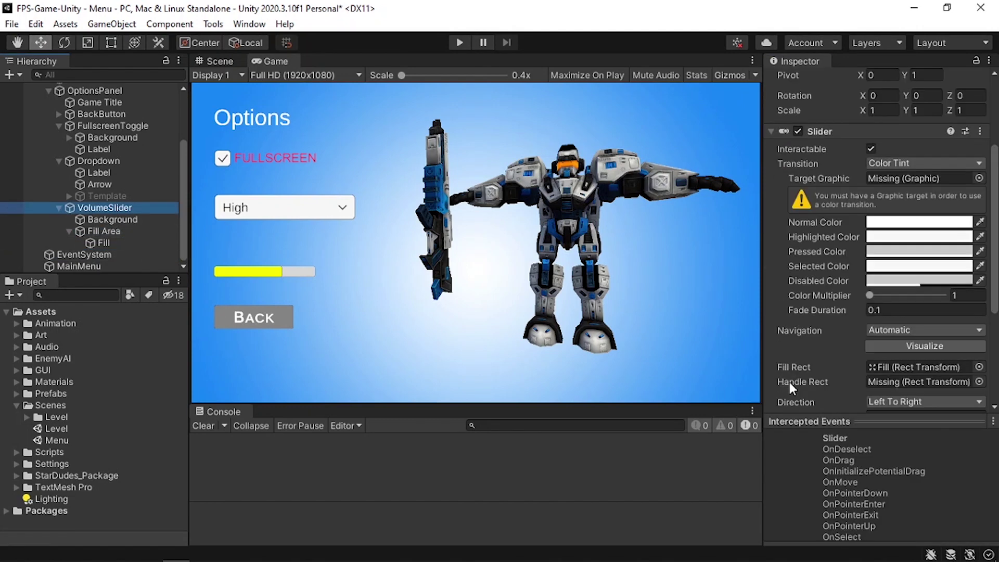
left_click_drag(920, 284, 953, 286)
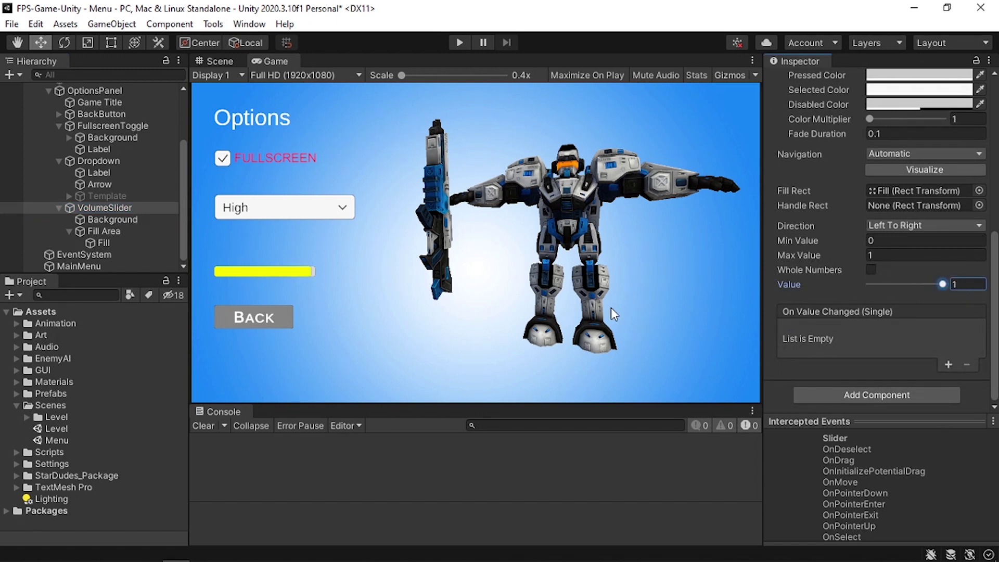
Step: Set the Fill Area's Right offset to 0 and the slider Transition to None
left_click(136, 229)
left_click(875, 178)
type("0")
left_click(104, 207)
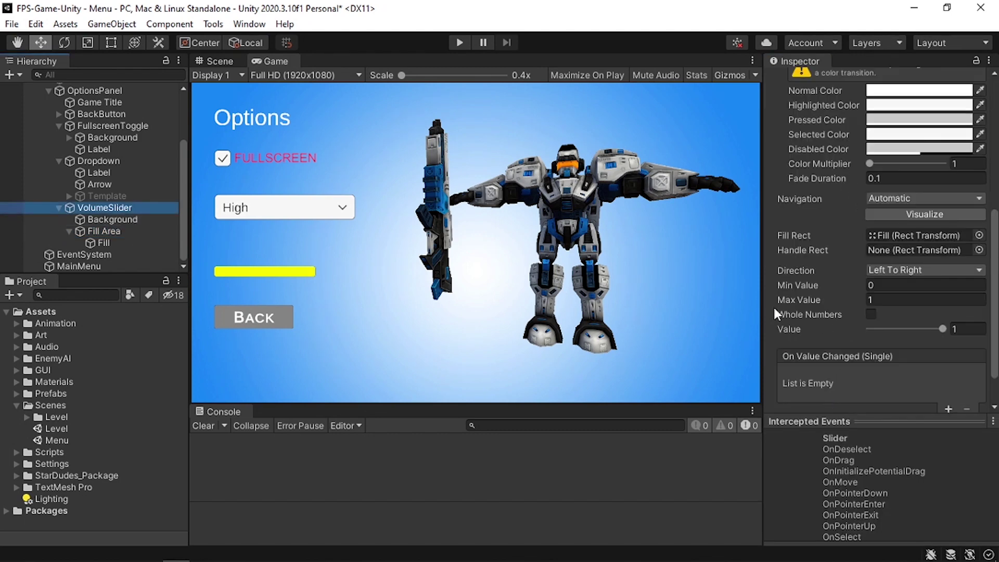
scroll(824, 320, "up", 5)
left_click(883, 295)
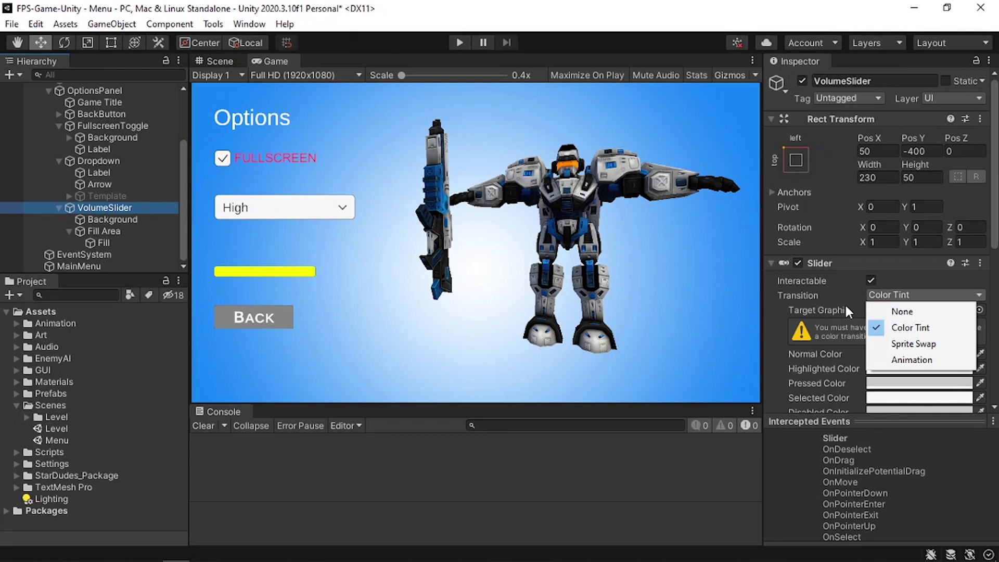
left_click(901, 311)
Step: Set the slider's Min Value to -80 and Max Value to 0
scroll(808, 349, "down", 3)
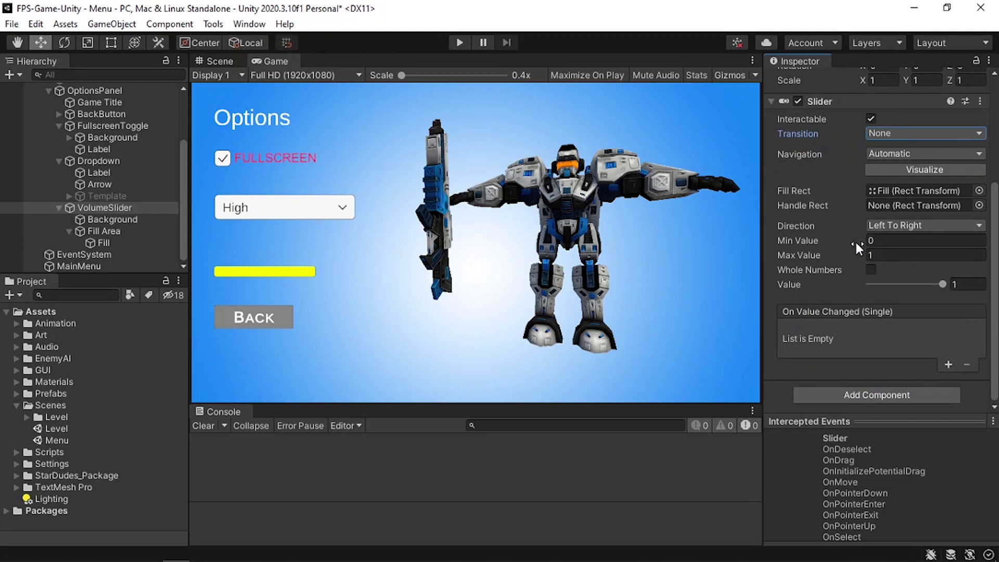
left_click(889, 255)
left_click(892, 240)
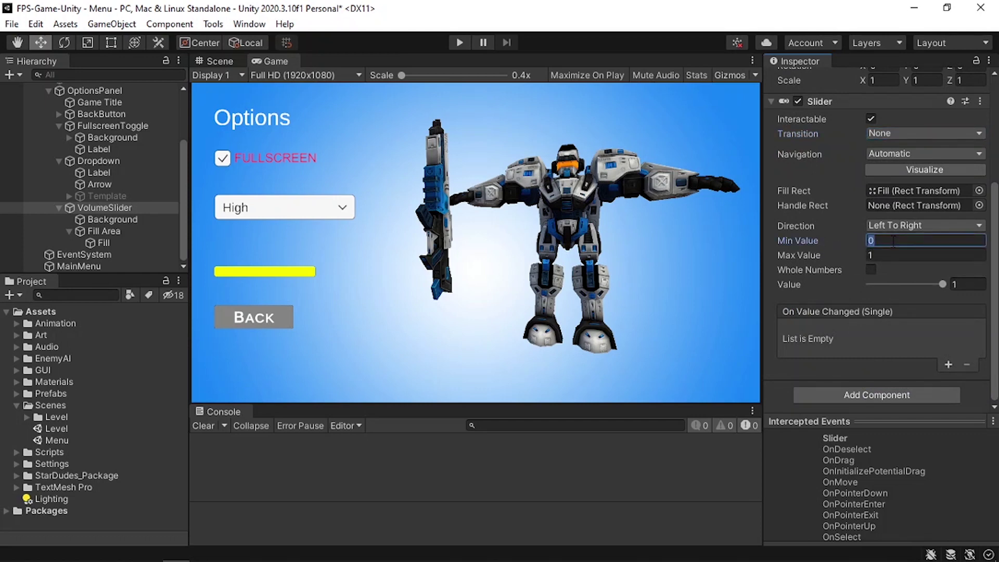
type("-80")
left_click(888, 255)
type("0")
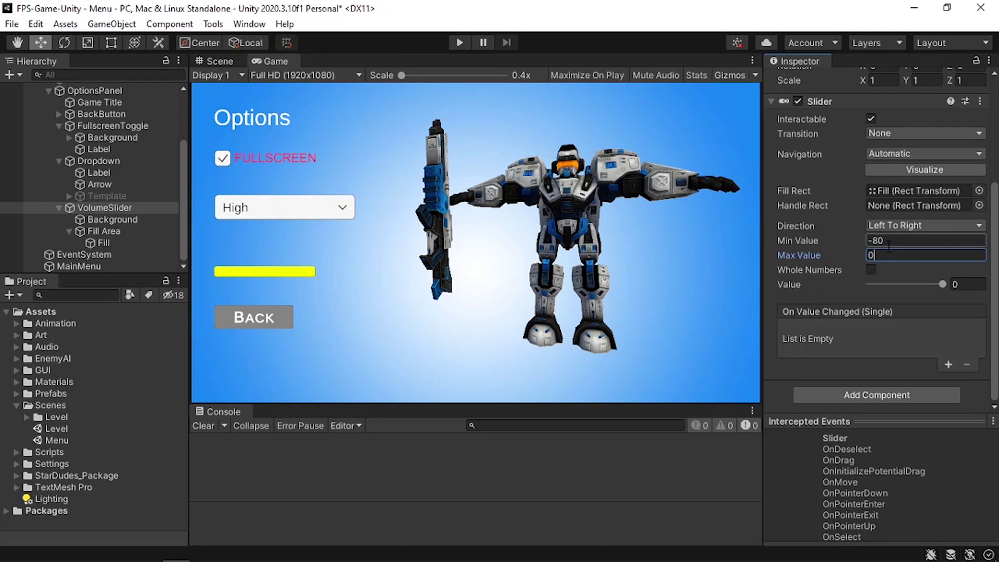
left_click(903, 240)
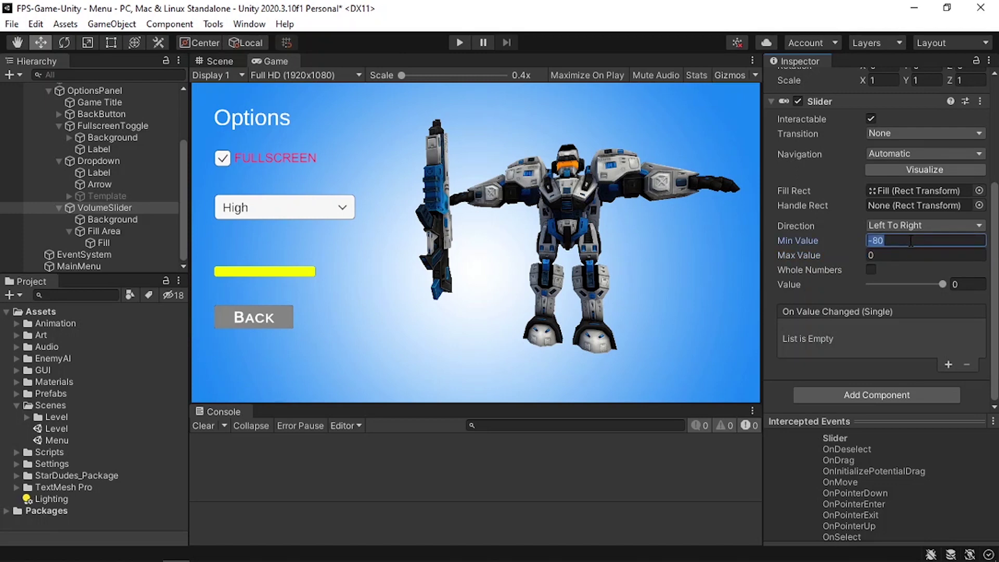
left_click(903, 241)
Step: Add a bold TextMeshPro label reading Volume under VolumeSlider at Pos Y 50
right_click(114, 206)
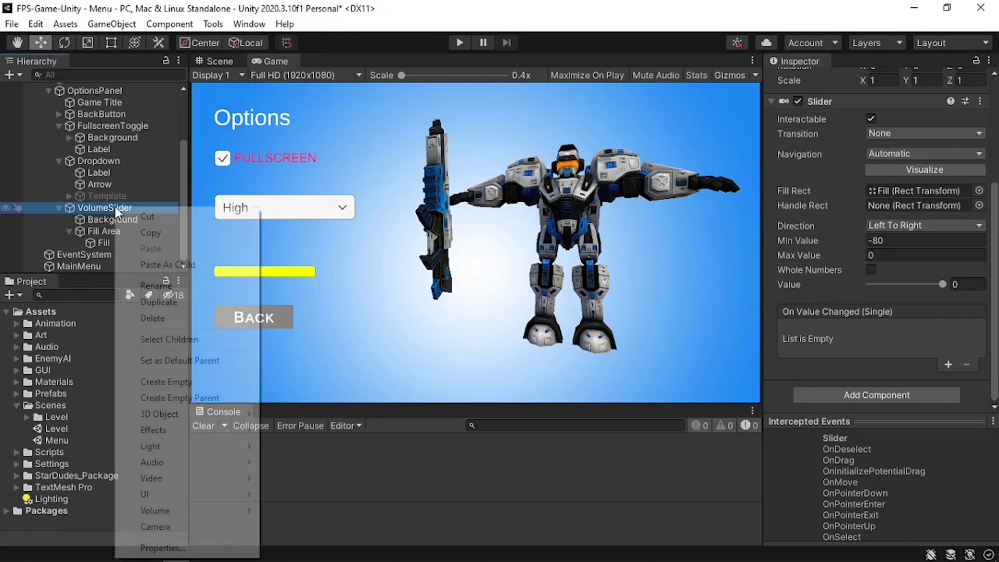
mouse_move(161, 494)
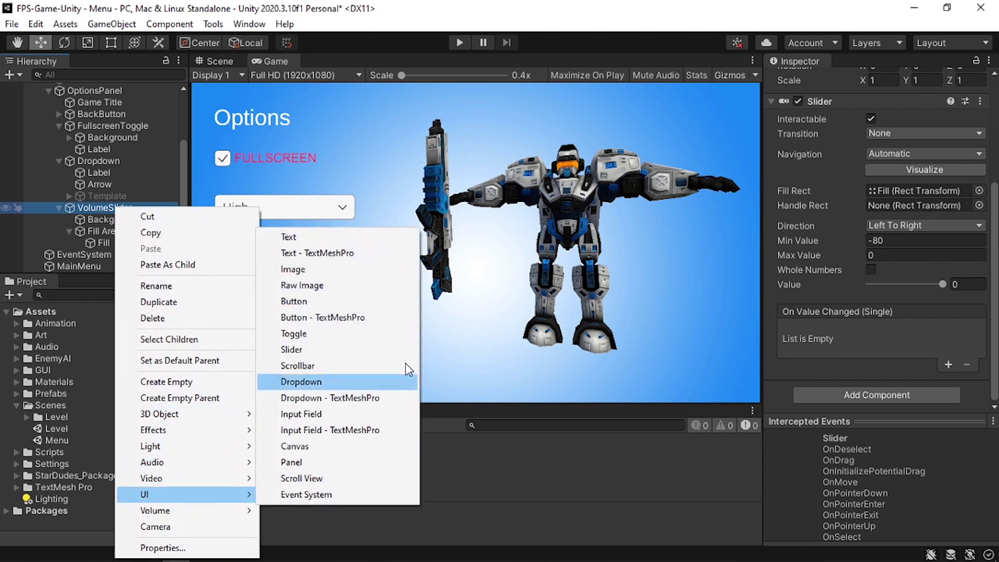
left_click(326, 256)
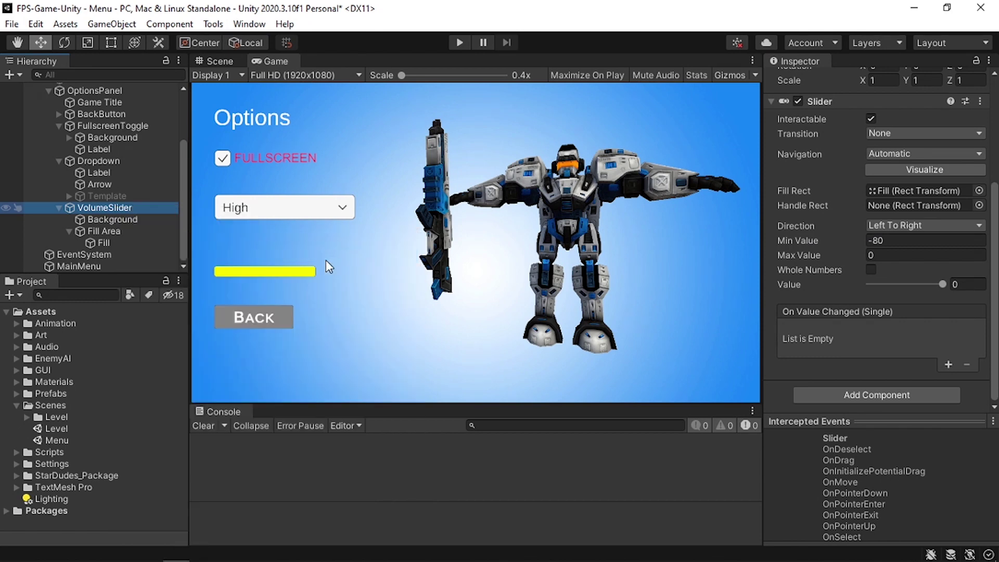
left_click(851, 203)
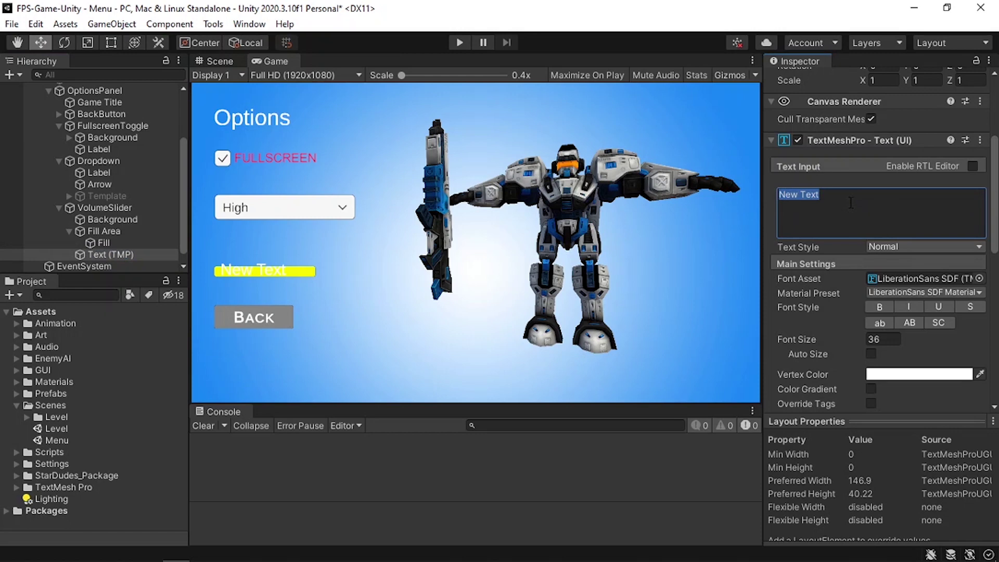
type("Volume")
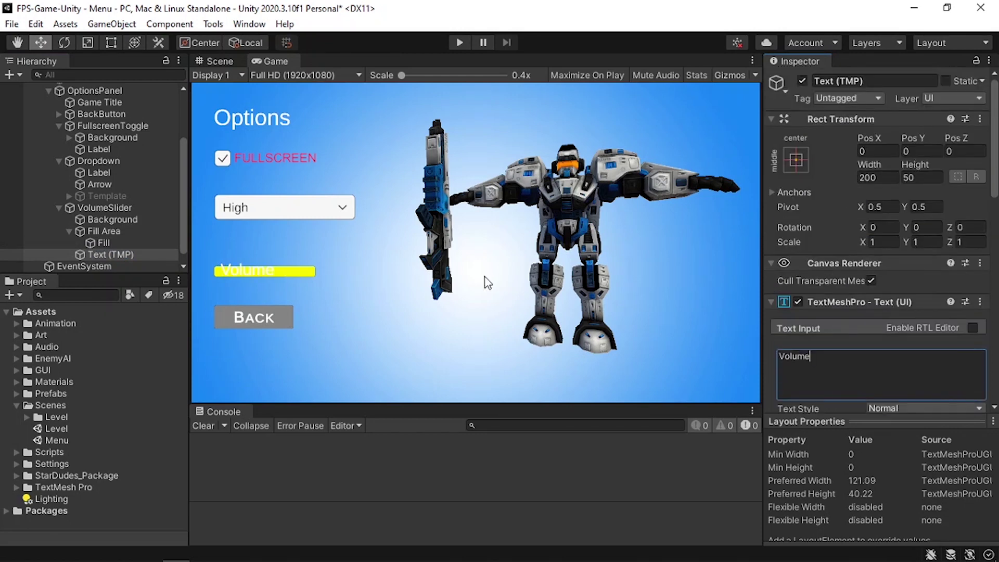
left_click(929, 152)
type("50")
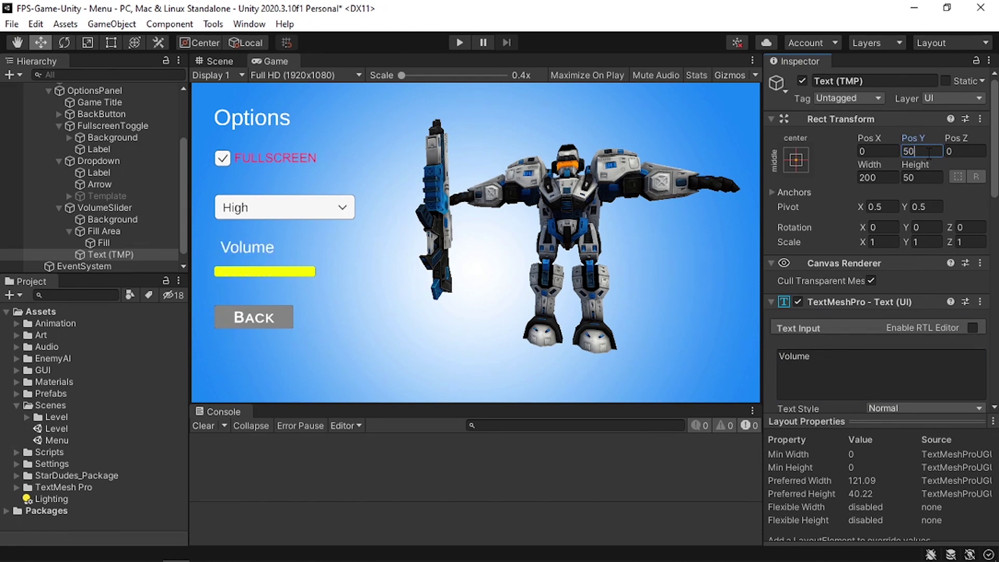
scroll(907, 279, "down", 5)
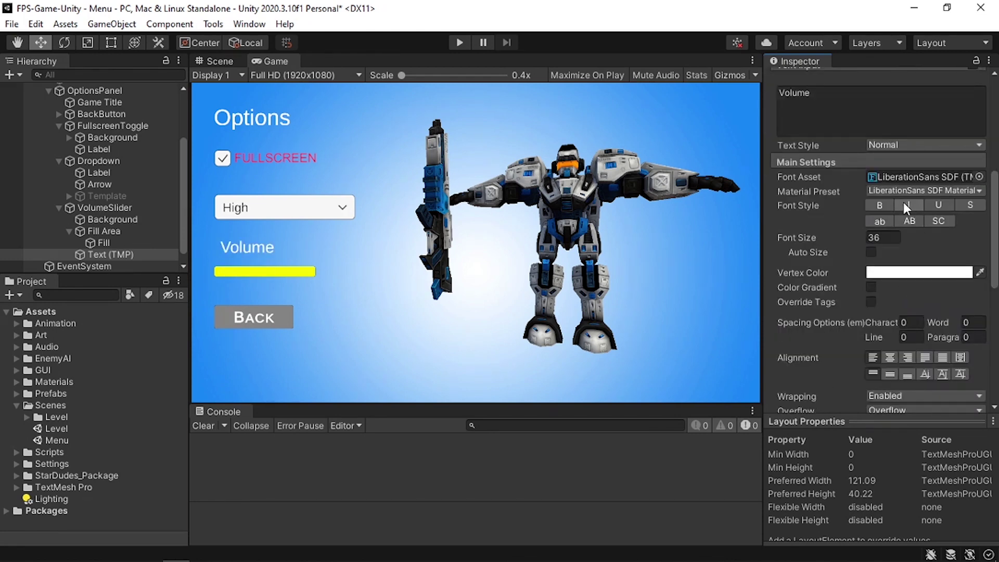
left_click(886, 205)
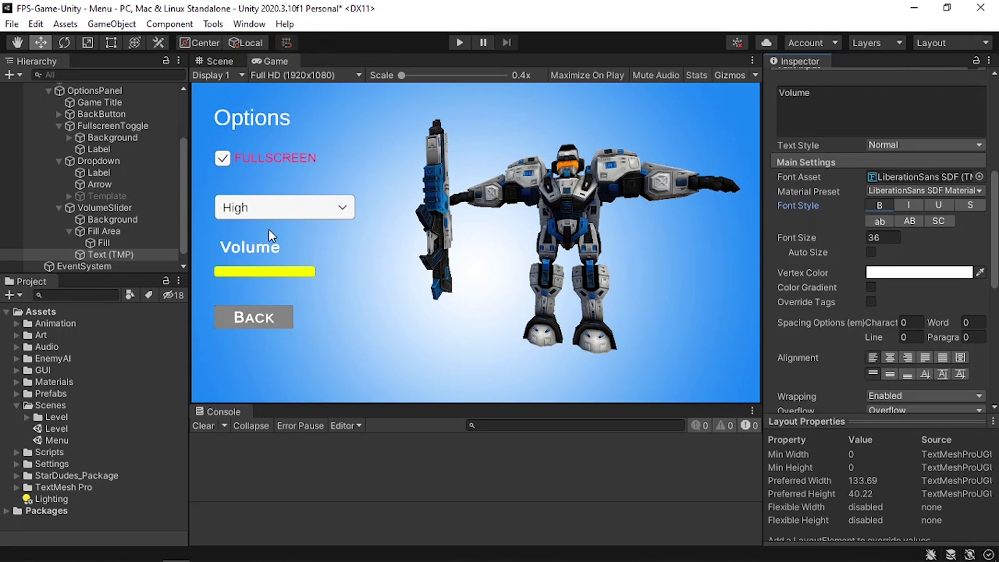
Step: Run Play mode to test the Options menu, then stop it
left_click(459, 43)
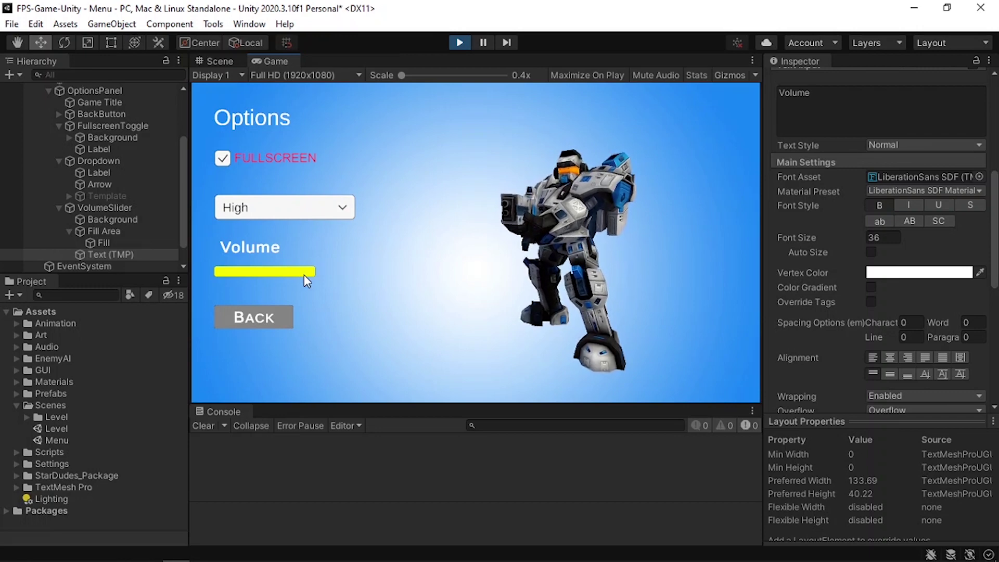
left_click(470, 43)
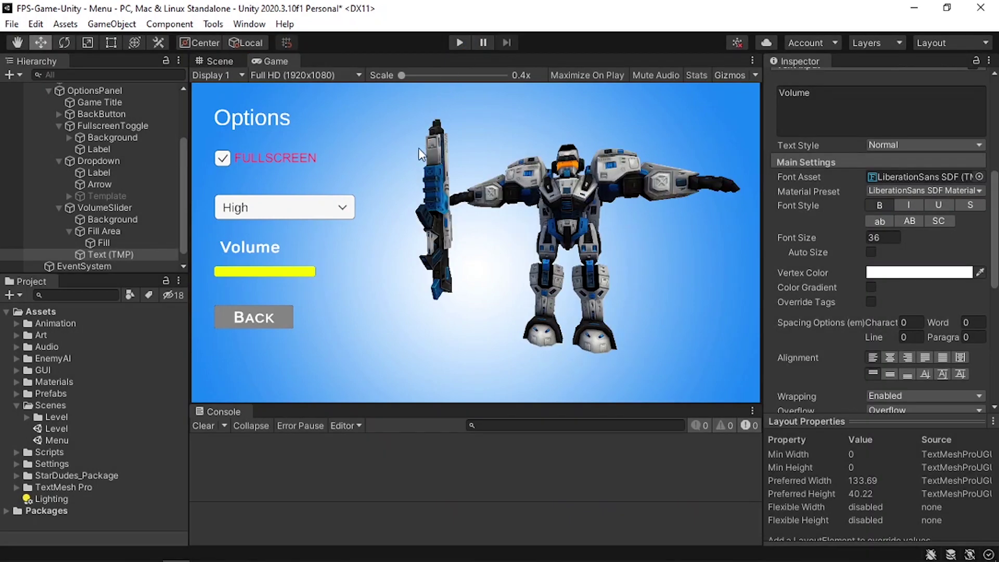
left_click(16, 452)
Step: Add a new C# Script asset in the Scripts folder named SettingsMenu
scroll(89, 439, "down", 1)
right_click(53, 421)
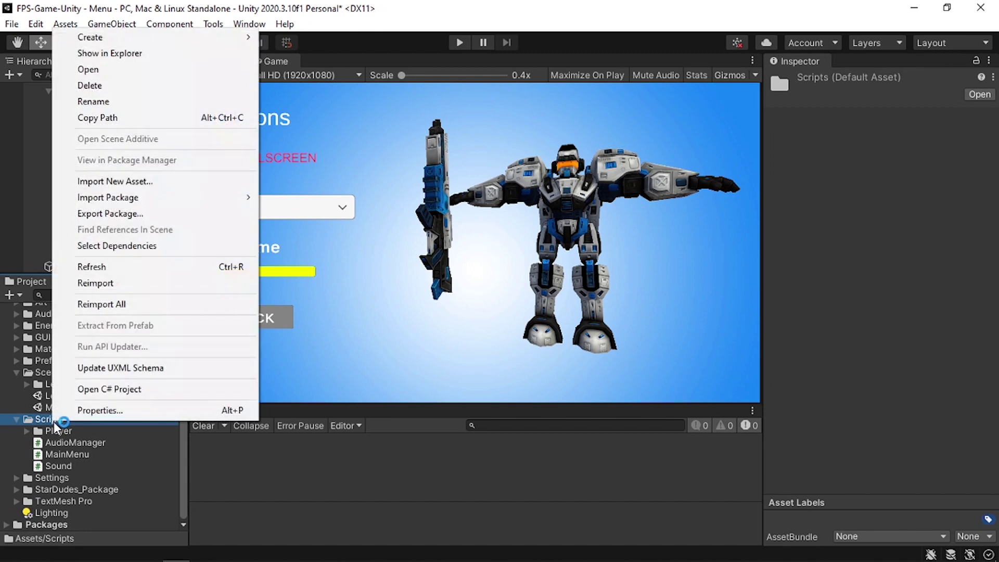
mouse_move(178, 37)
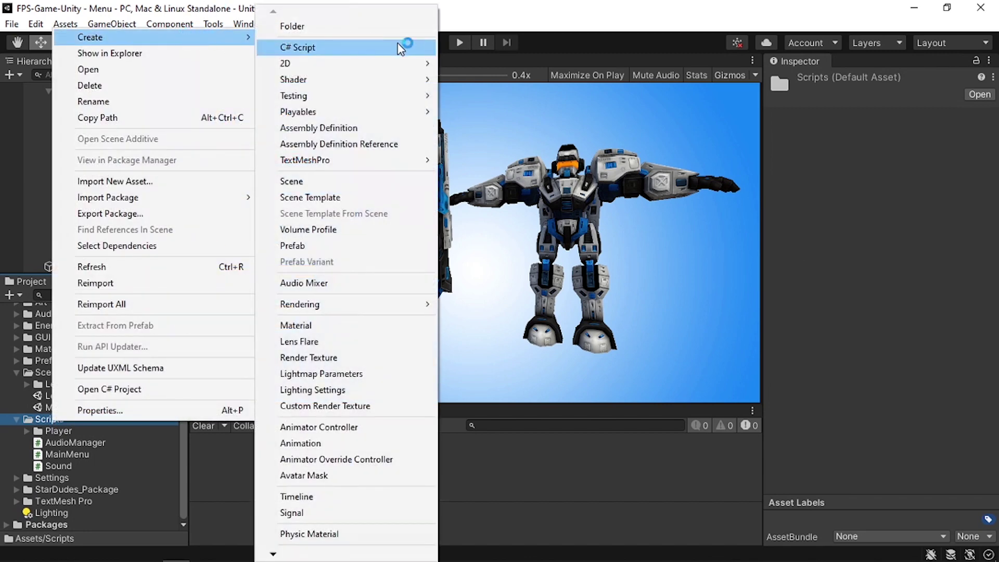
left_click(397, 40)
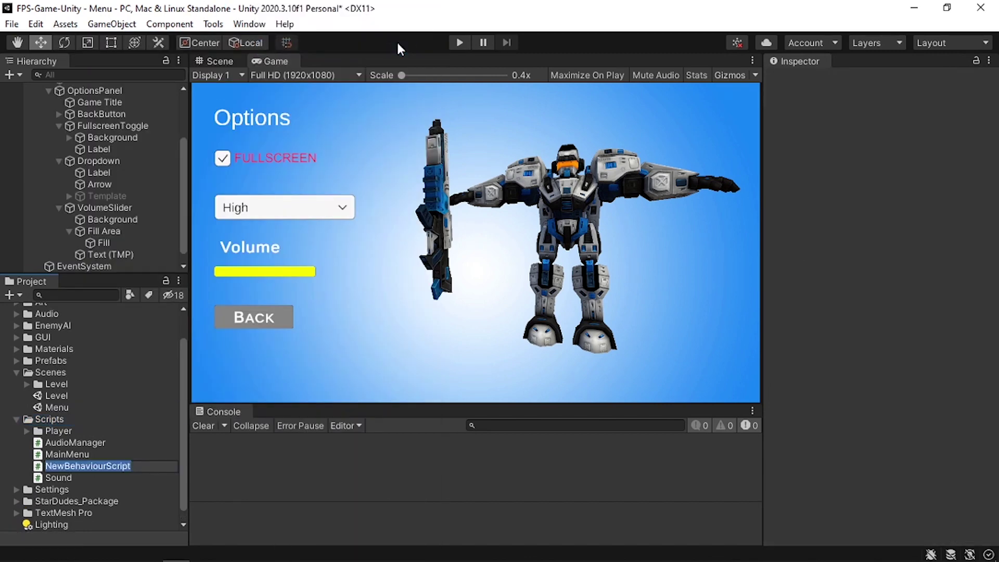
type("SettingsMenu")
key("Return")
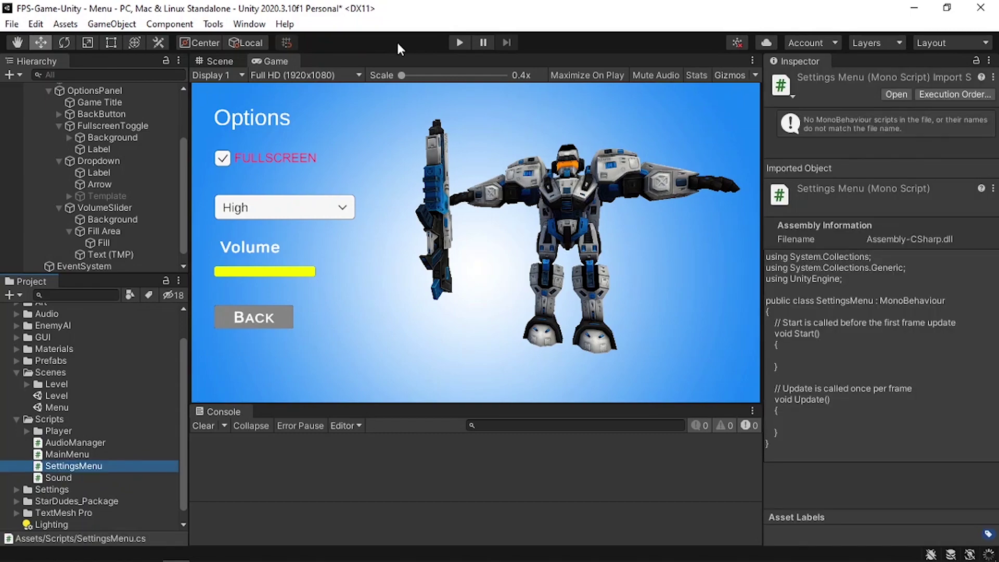
Step: Open the SettingsMenu script and delete the default Start and Update methods
double_click(91, 463)
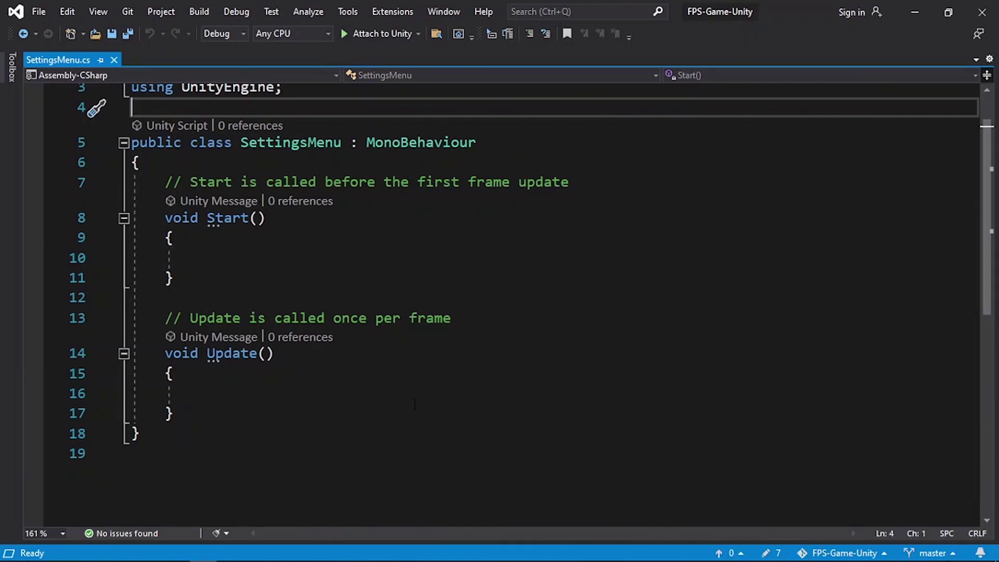
left_click_drag(232, 417, 131, 181)
key("Delete")
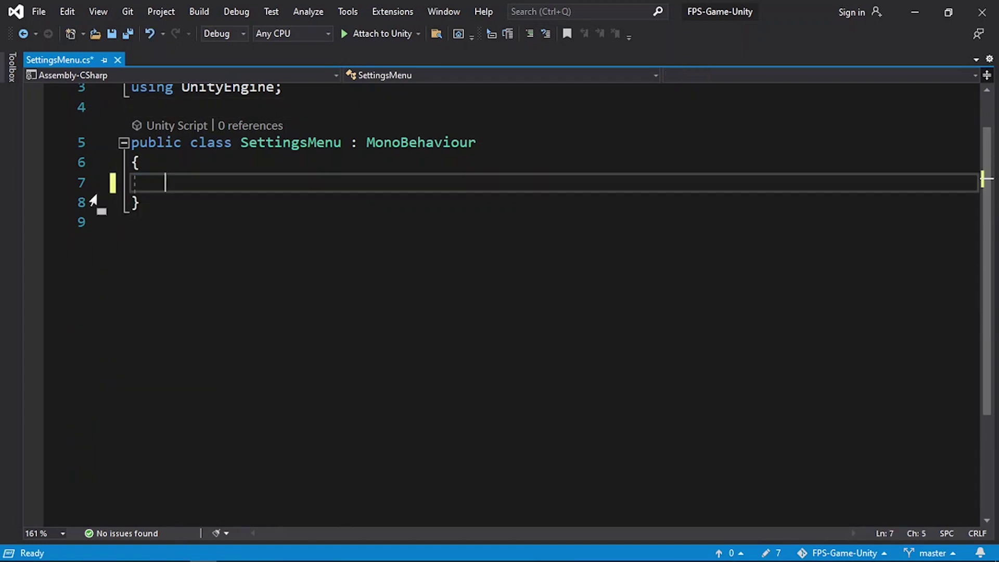
Step: Write public void SetFullscreen(bool isFullscreen) containing Screen.fullScreen = isFullscreen;
type("public")
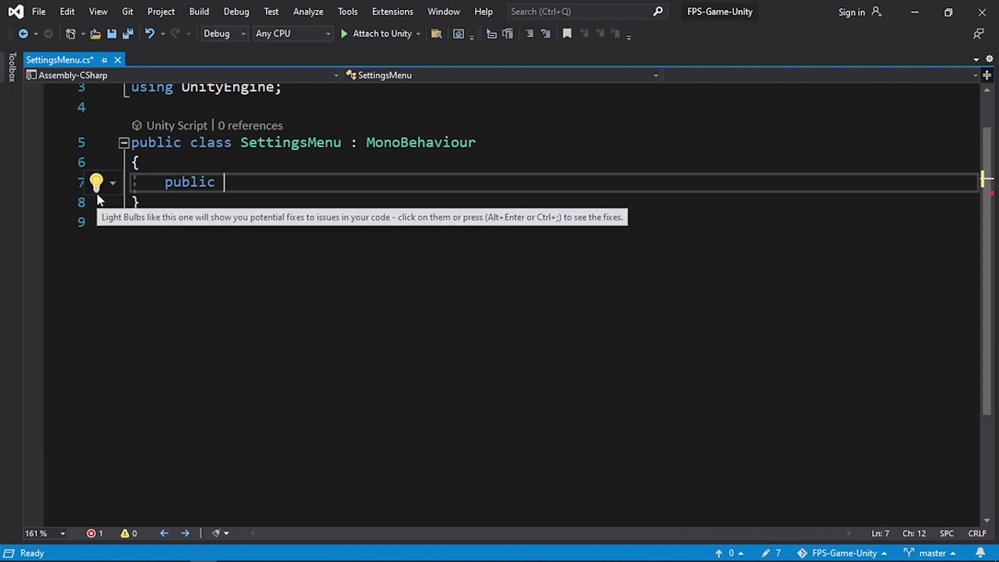
type(" void")
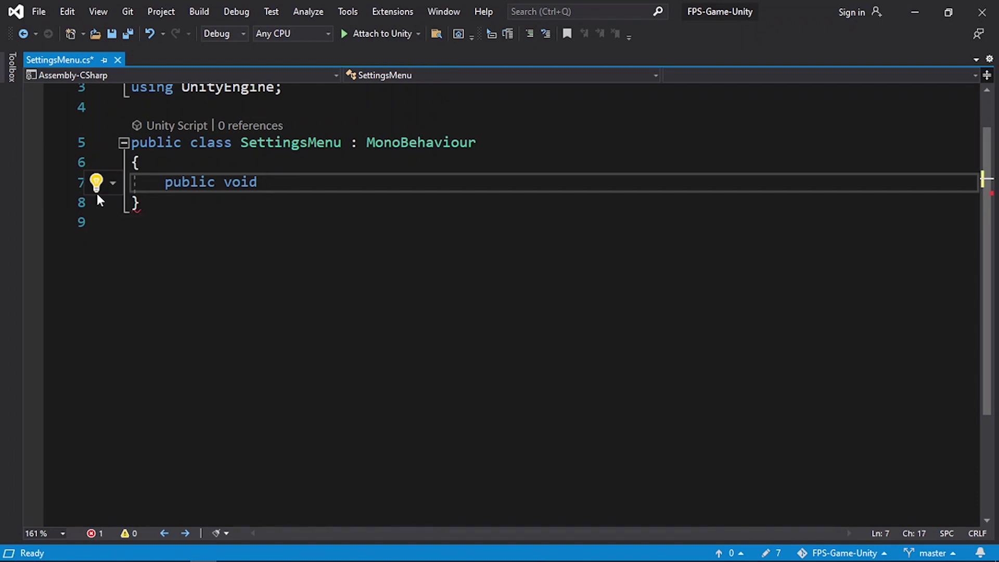
type("SetFullscreen(")
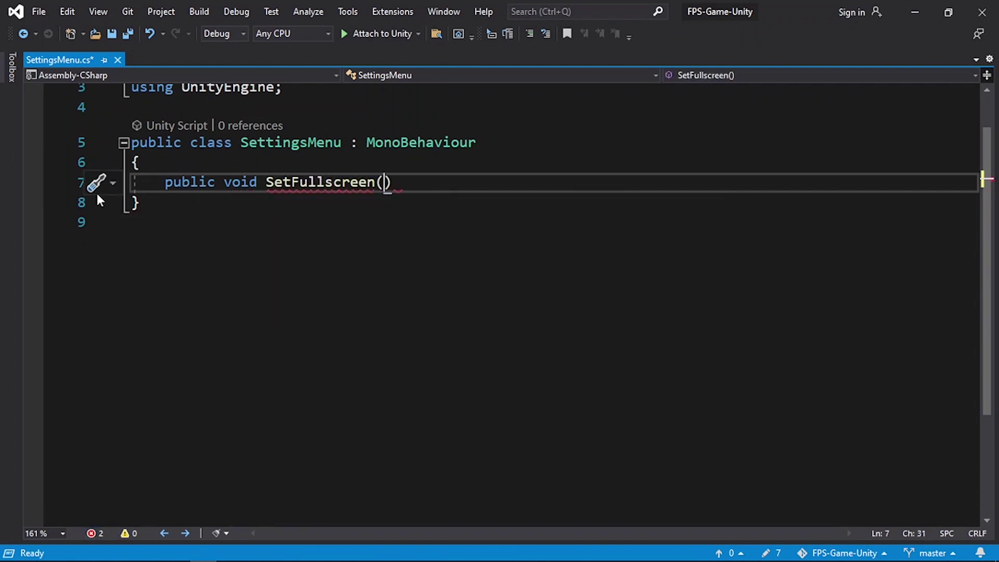
type("bool ")
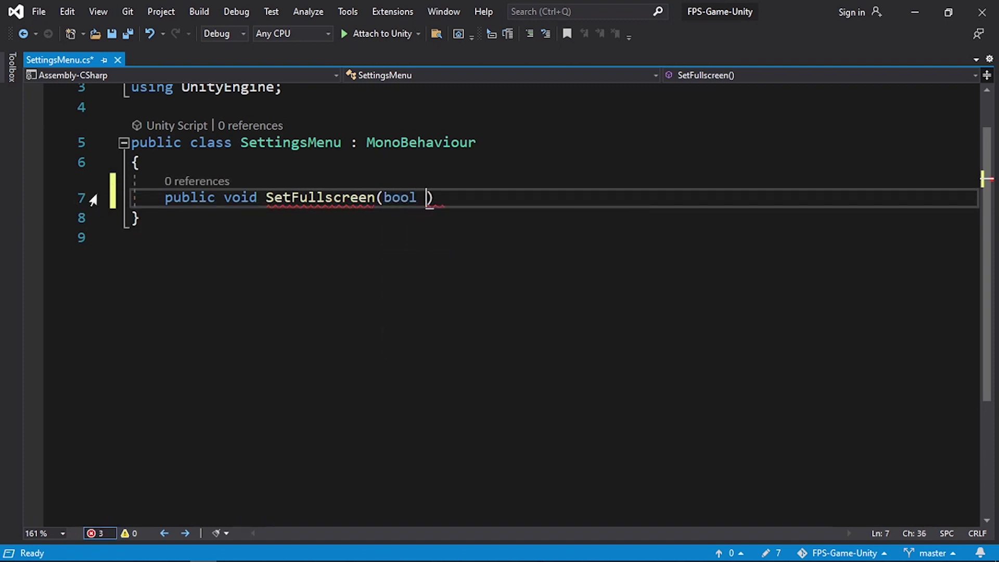
type("isF")
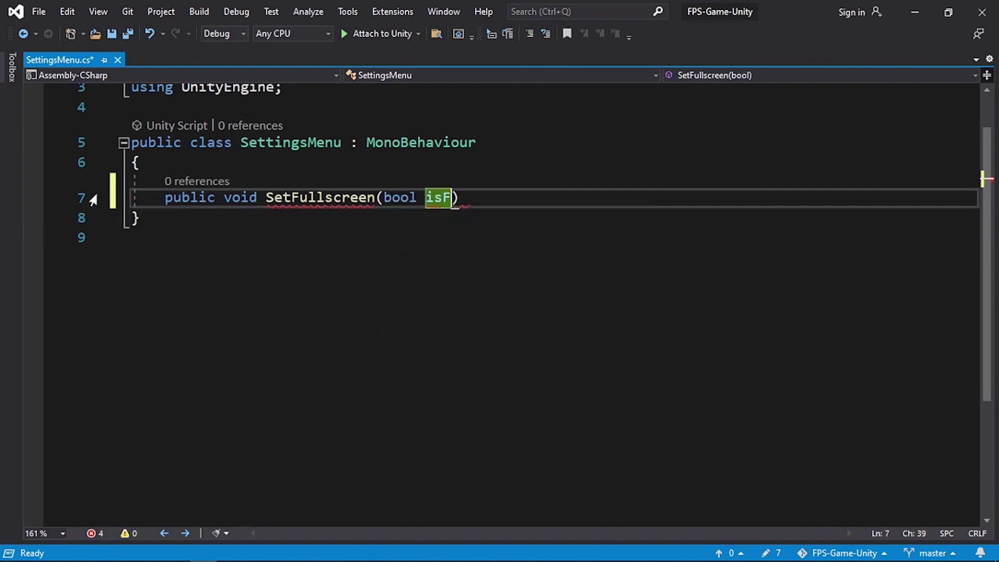
type("ullscreen)")
key("Return")
type("{")
key("Return")
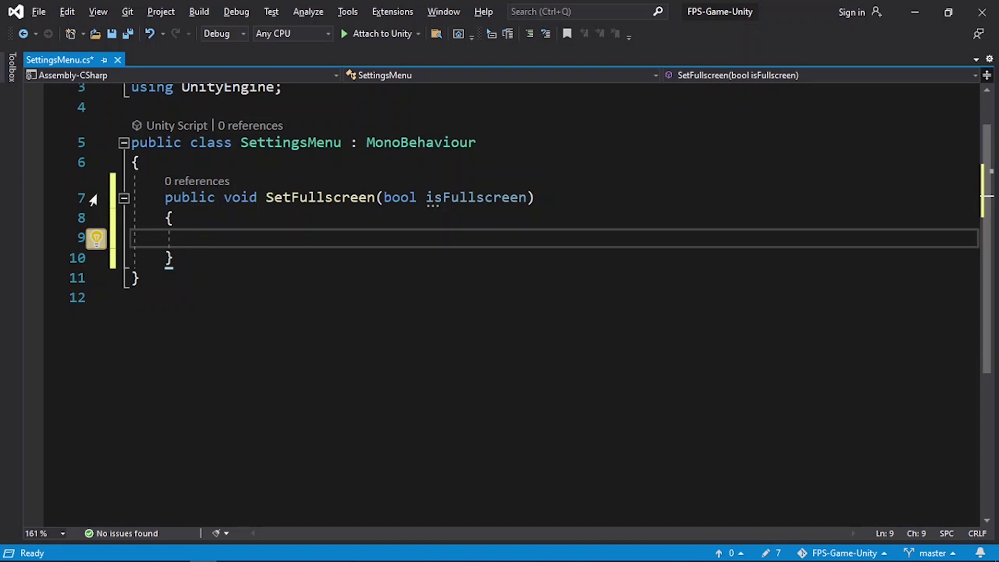
type("scre.fu")
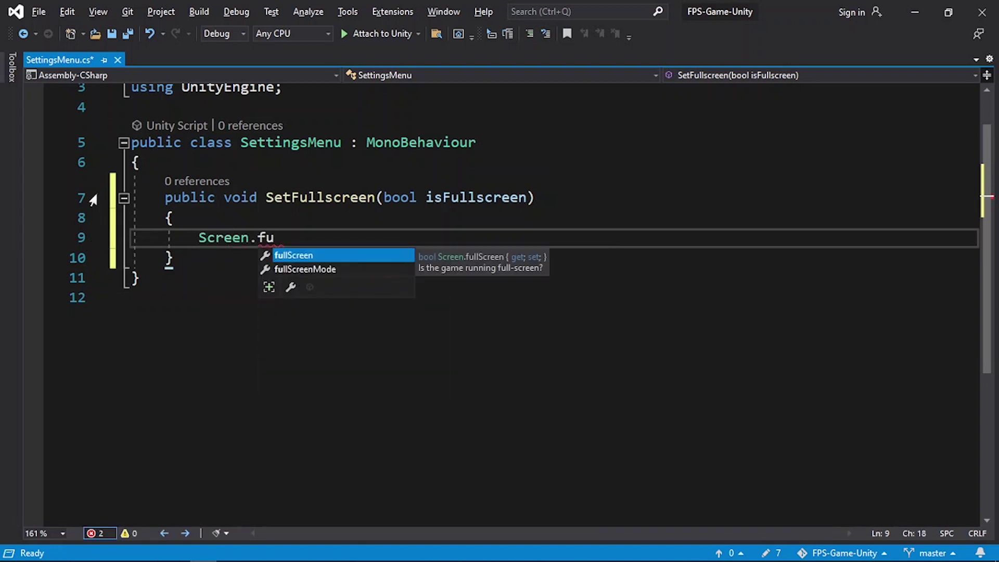
key("Tab")
type("= ")
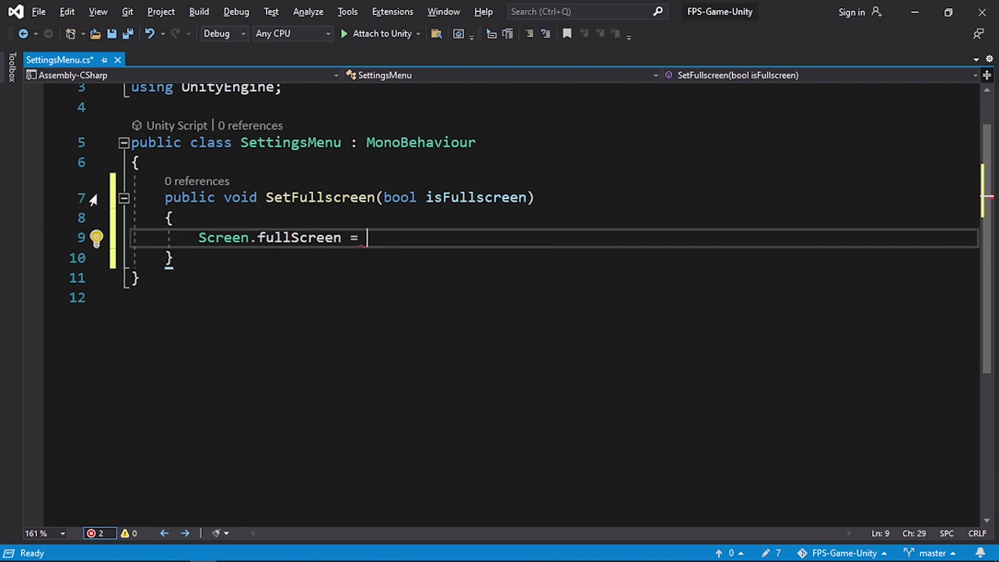
type("isF")
key("Tab")
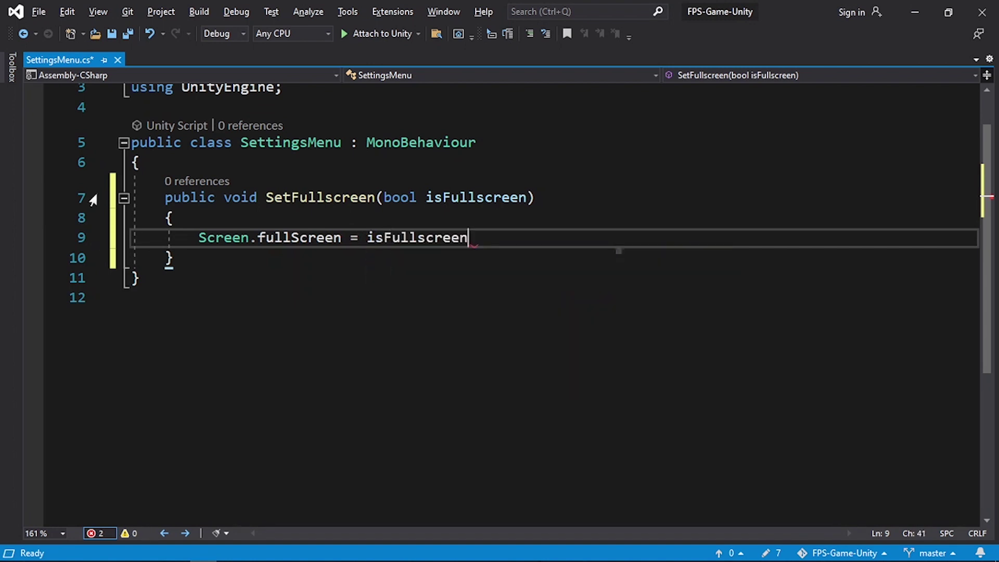
type(";")
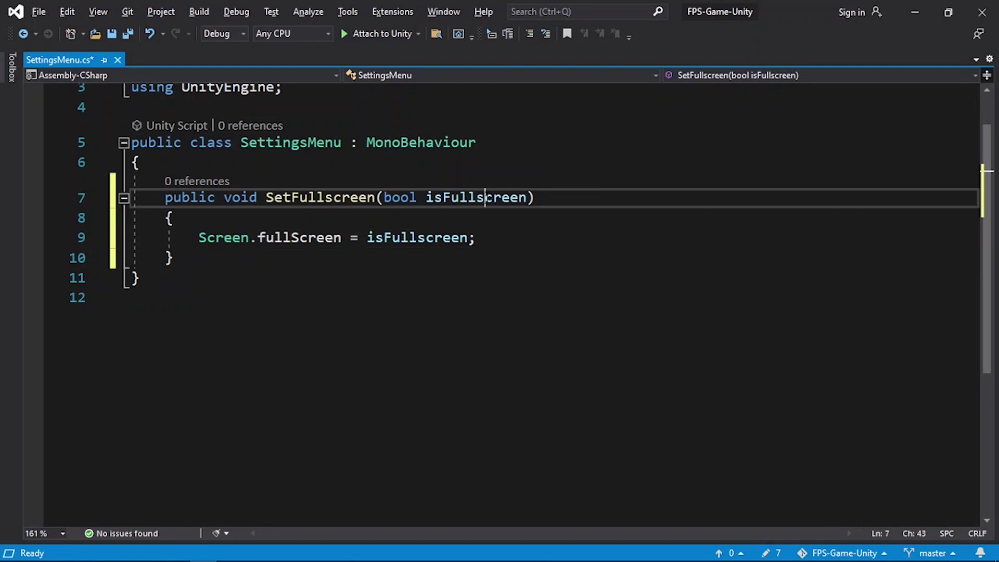
Step: Review the fullScreen assignment, then return to Unity with FullscreenToggle selected
double_click(486, 197)
key("Up")
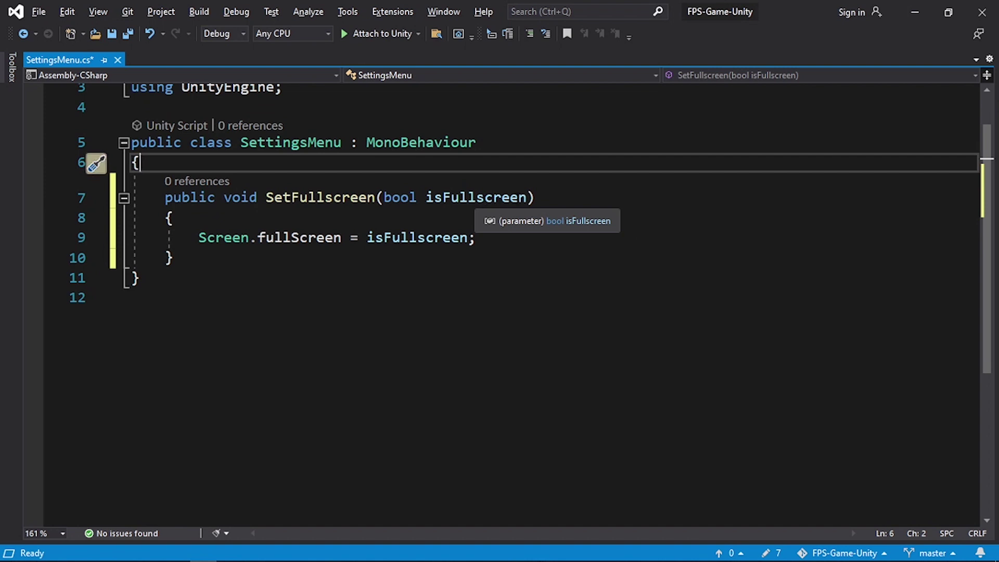
left_click_drag(199, 238, 476, 239)
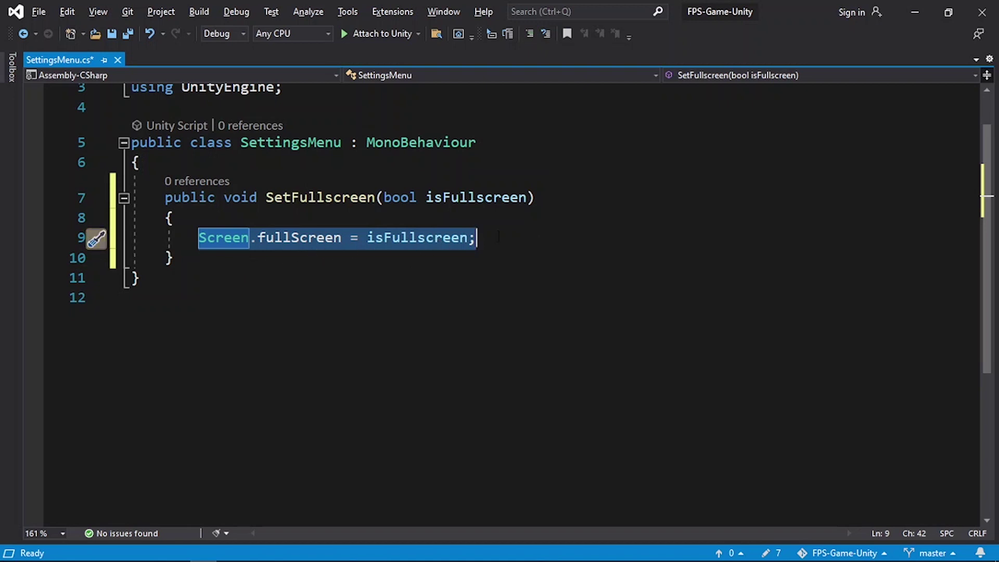
key("Escape")
left_click(905, 10)
left_click(104, 206)
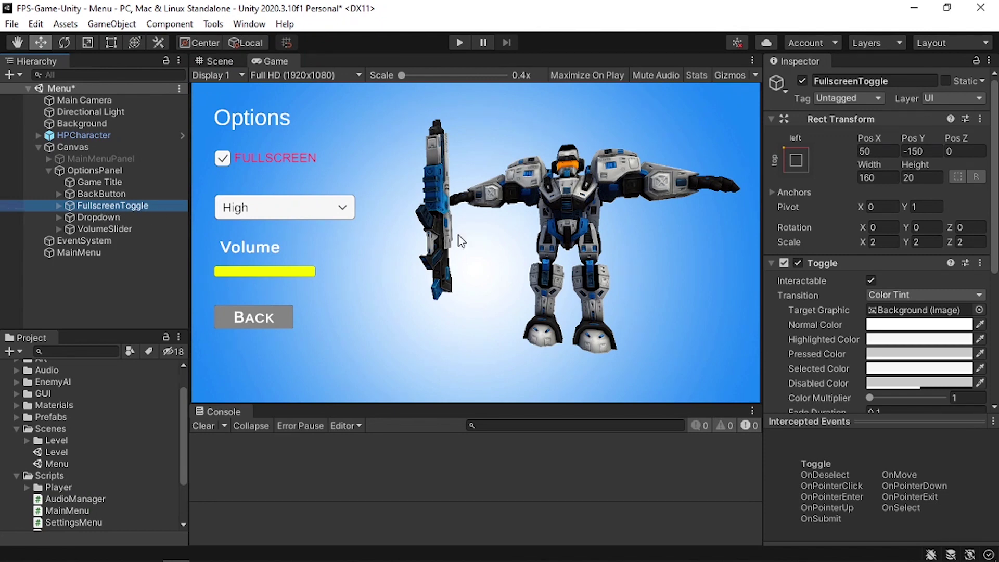
Step: Create an empty GameObject named SettingsMenu and attach the SettingsMenu script to it
scroll(829, 312, "down", 5)
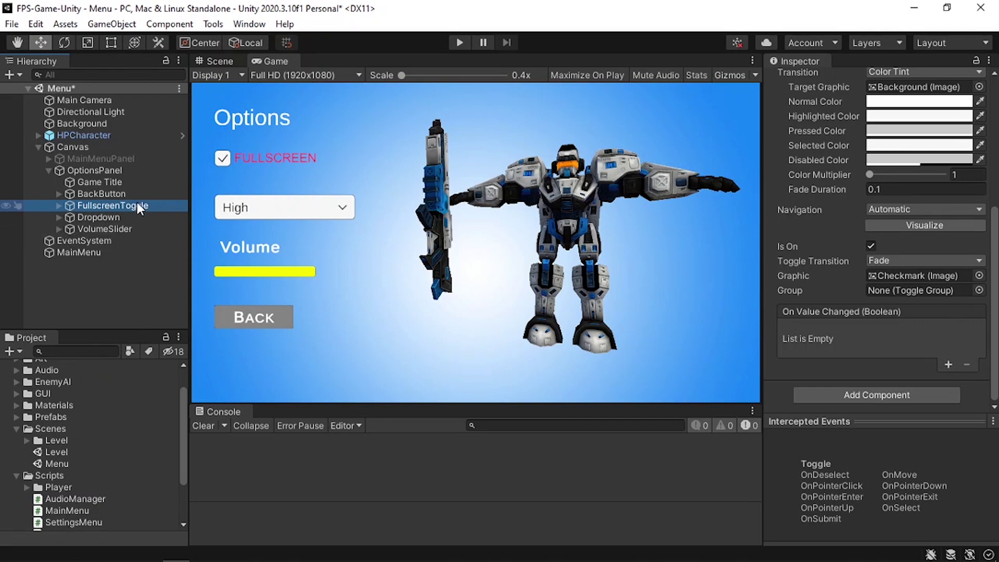
right_click(65, 270)
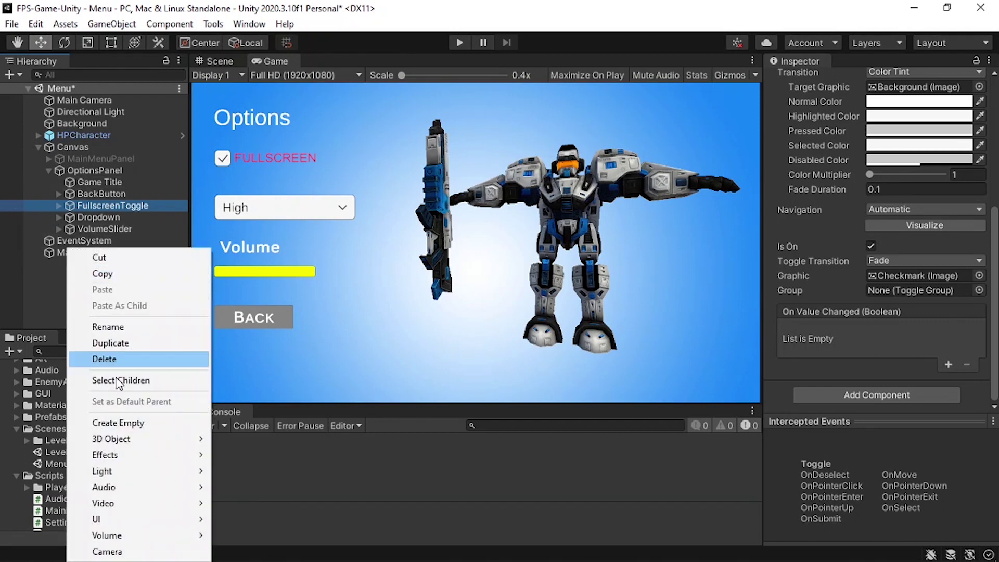
left_click(125, 422)
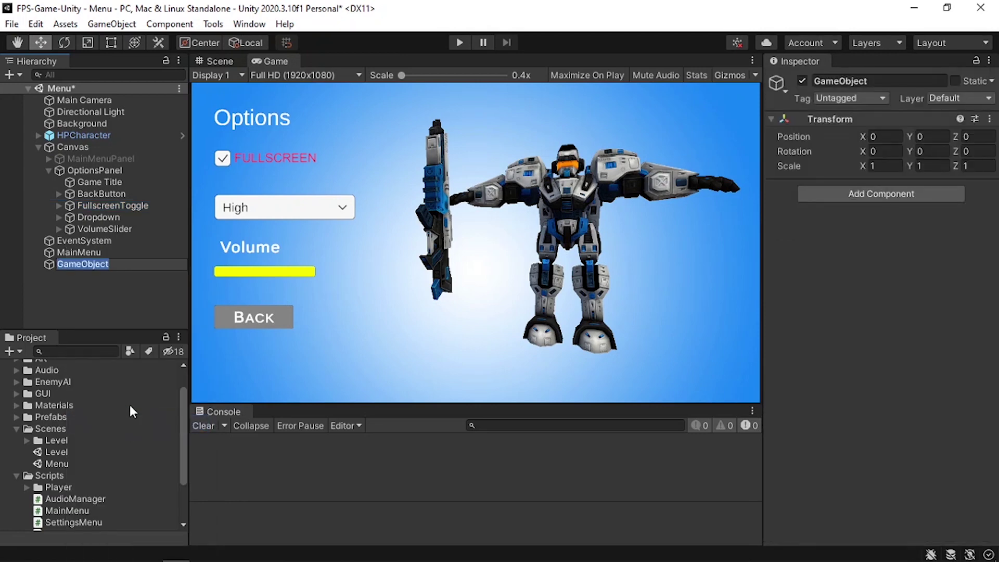
type("SettingsMenu")
key("Return")
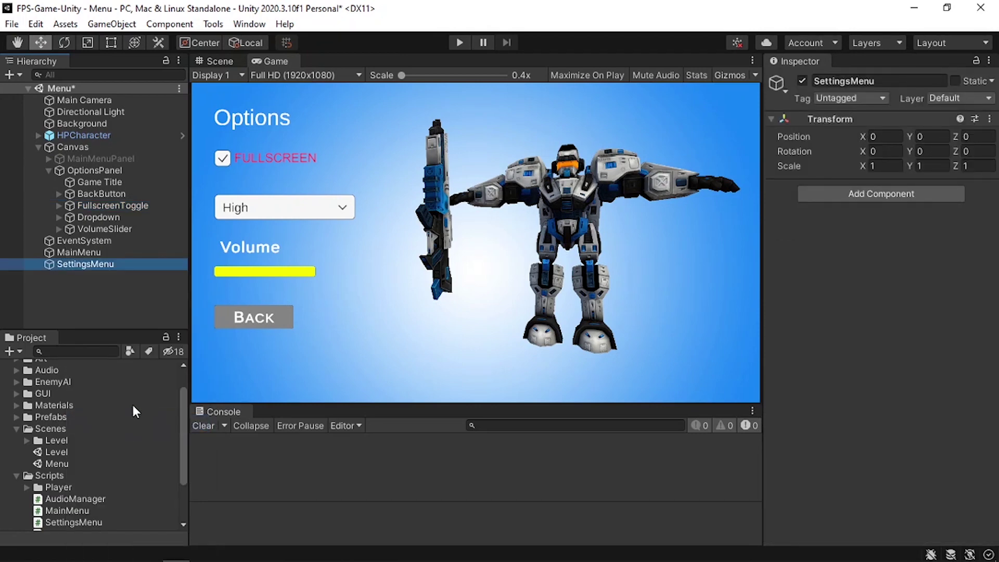
left_click_drag(90, 522, 853, 322)
Step: Wire FullscreenToggle's On Value Changed to the SettingsMenu object's dynamic-bool SetFullscreen, then return to Visual Studio
left_click(99, 205)
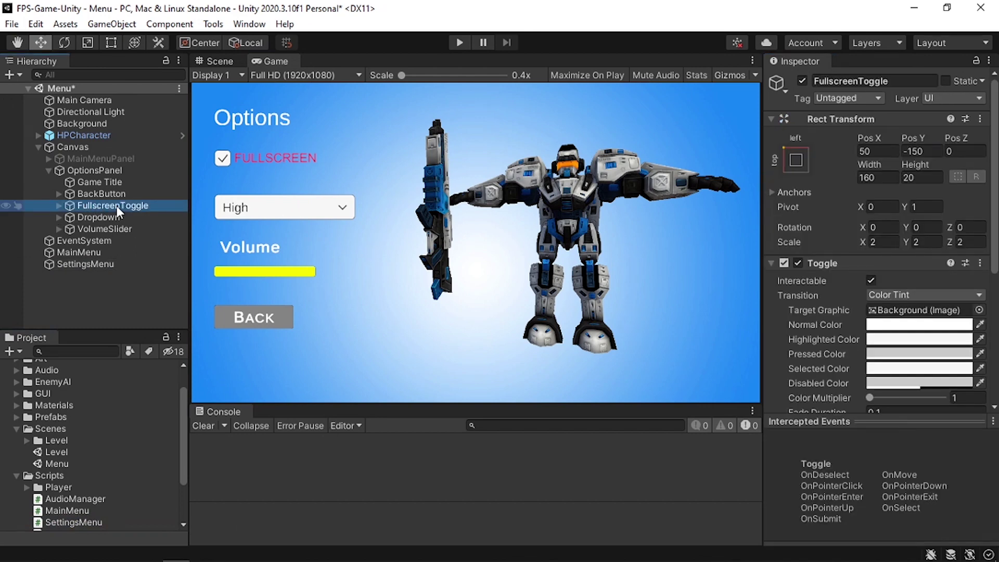
scroll(832, 317, "down", 5)
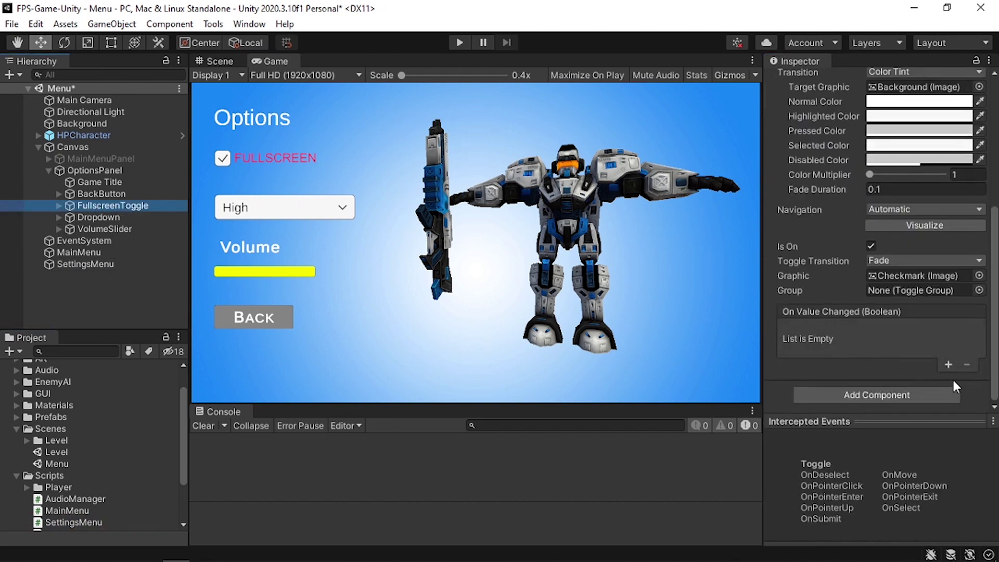
left_click(947, 365)
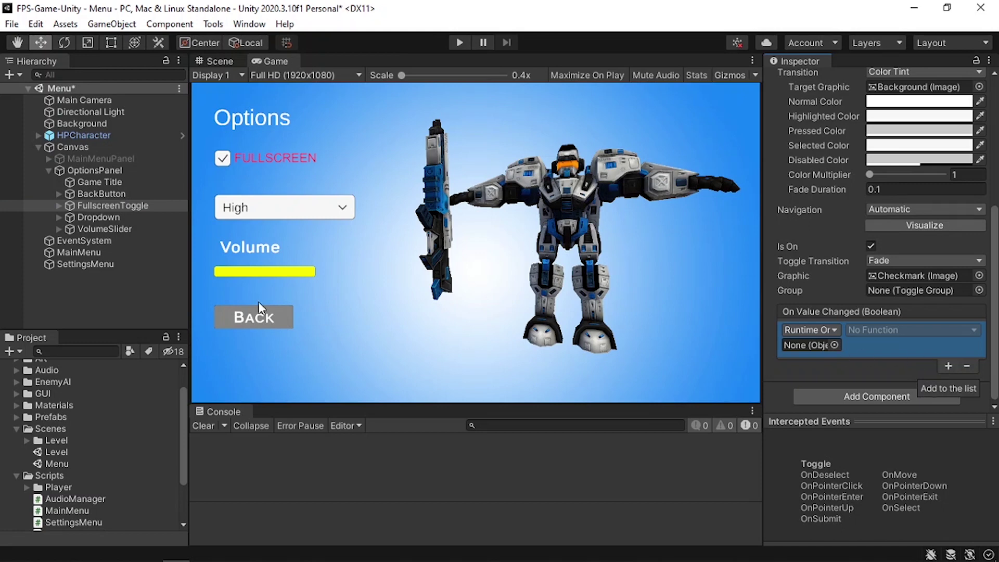
left_click_drag(95, 263, 803, 348)
left_click(874, 330)
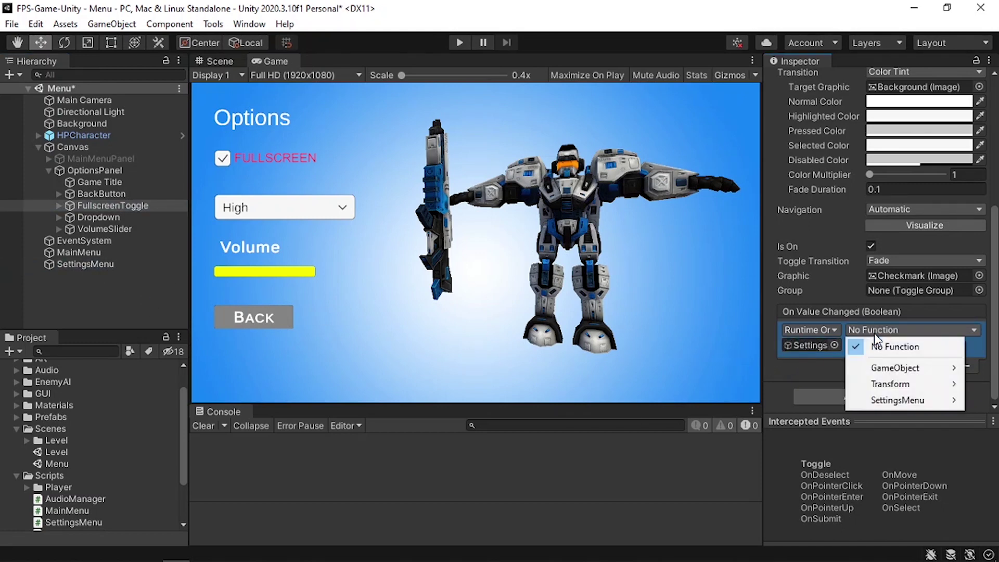
mouse_move(914, 401)
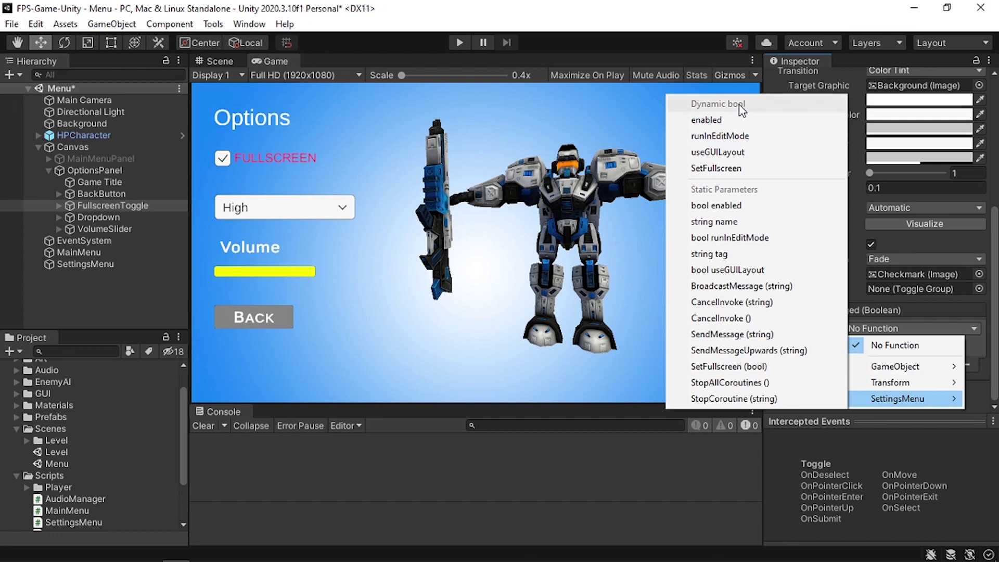
left_click(731, 168)
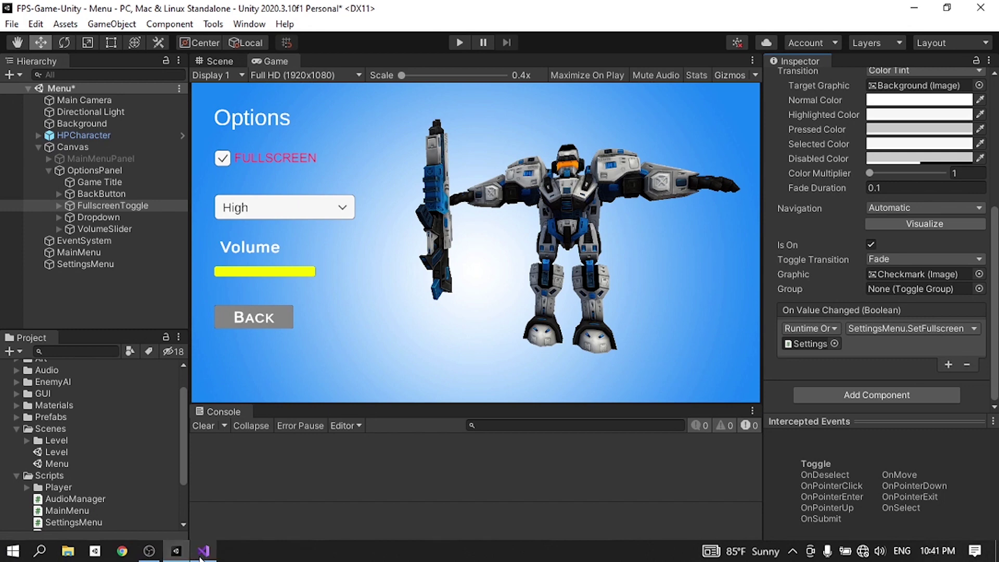
left_click(203, 551)
Step: Add a new method public void SetQuality(int qualityIndex) below SetFullscreen
left_click(217, 256)
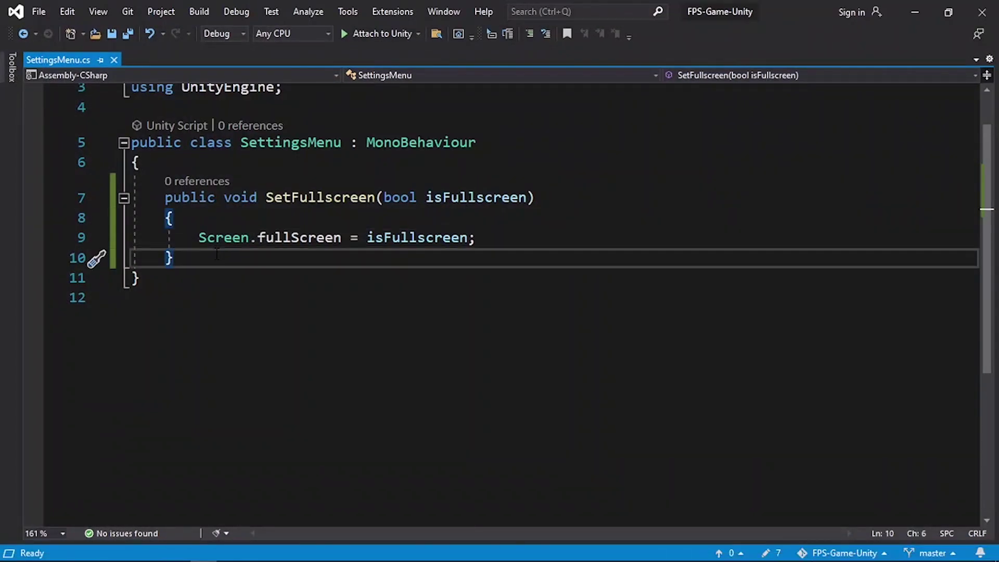
key("Return")
key("Return")
type("pub")
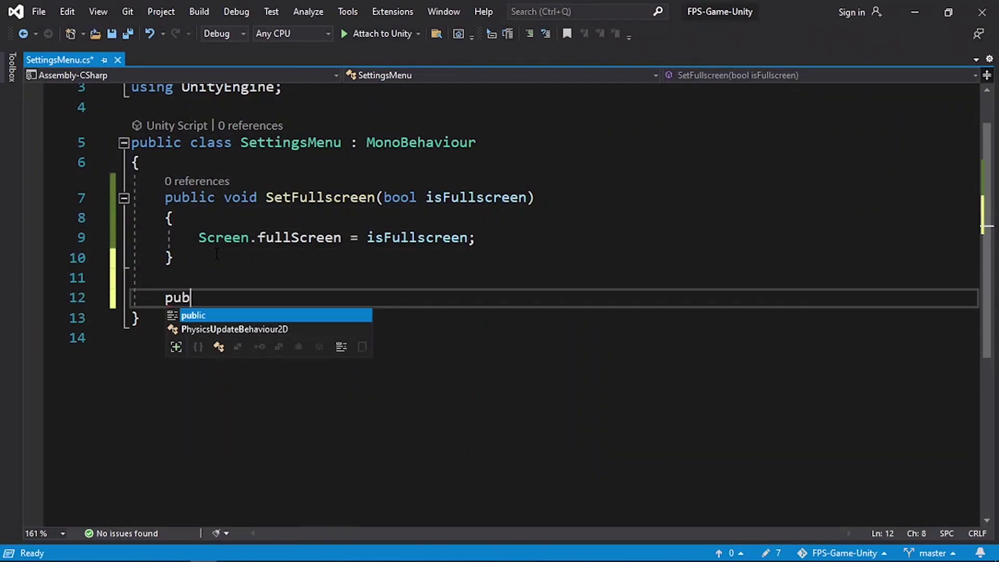
type("lic void")
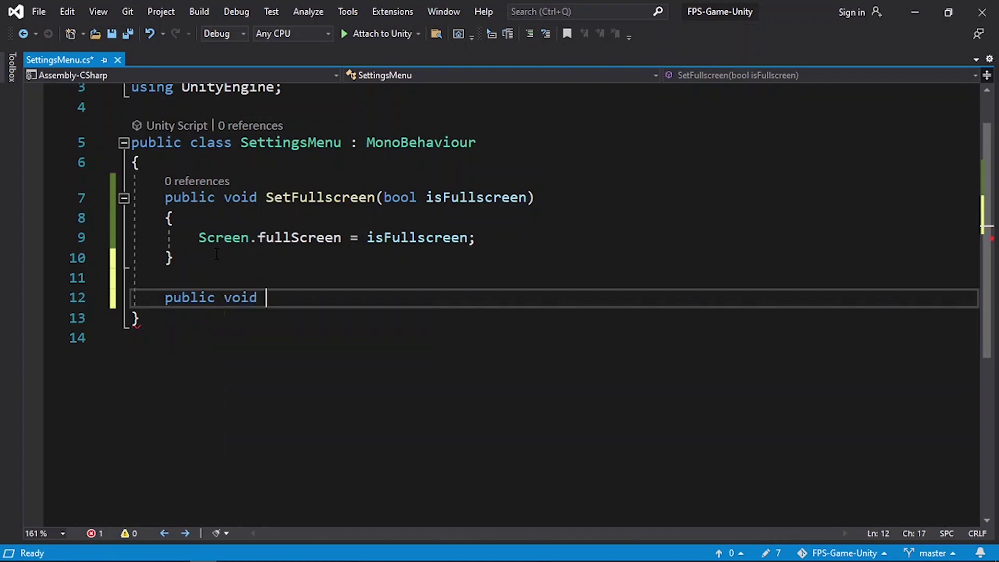
type("S")
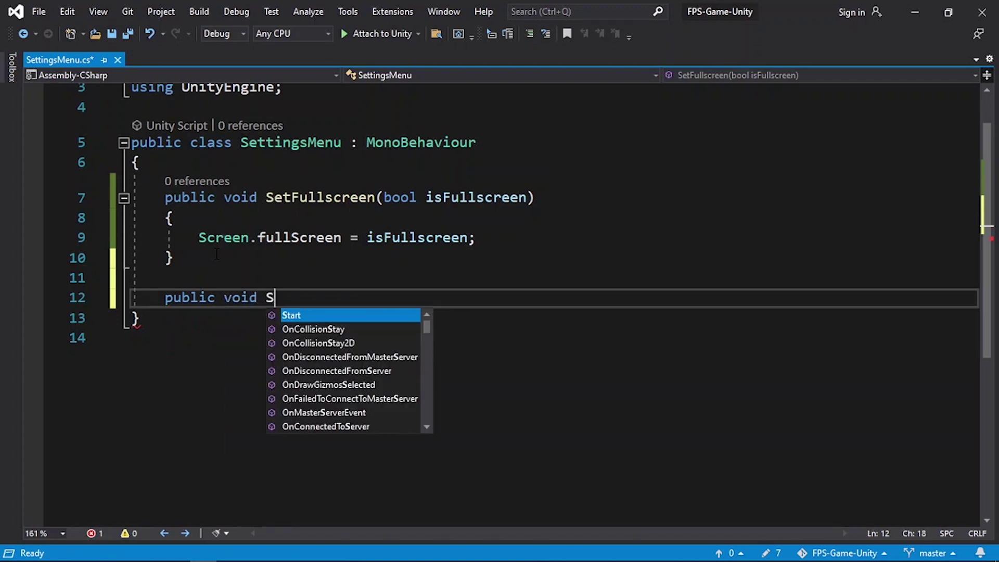
type("etQuality(")
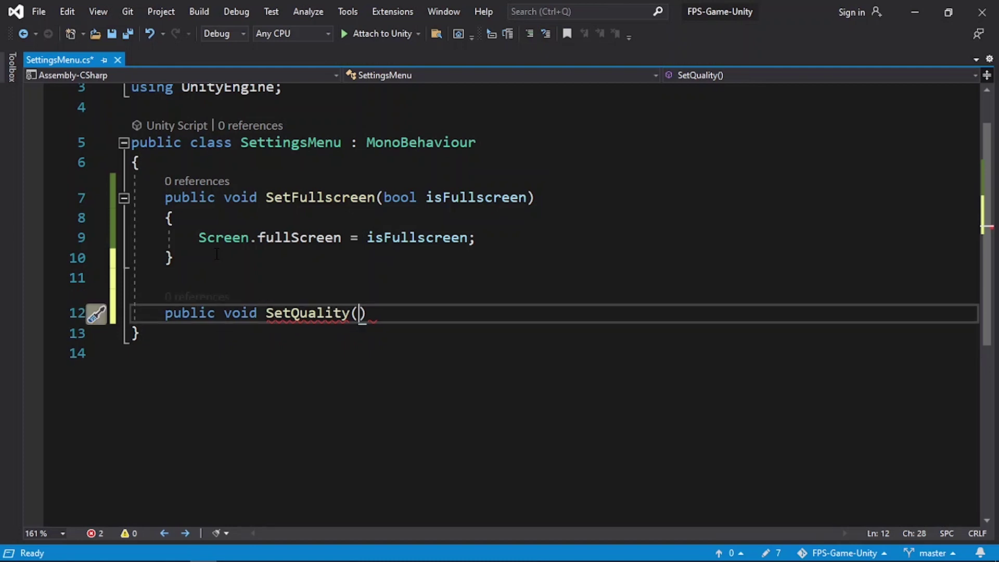
type("int ")
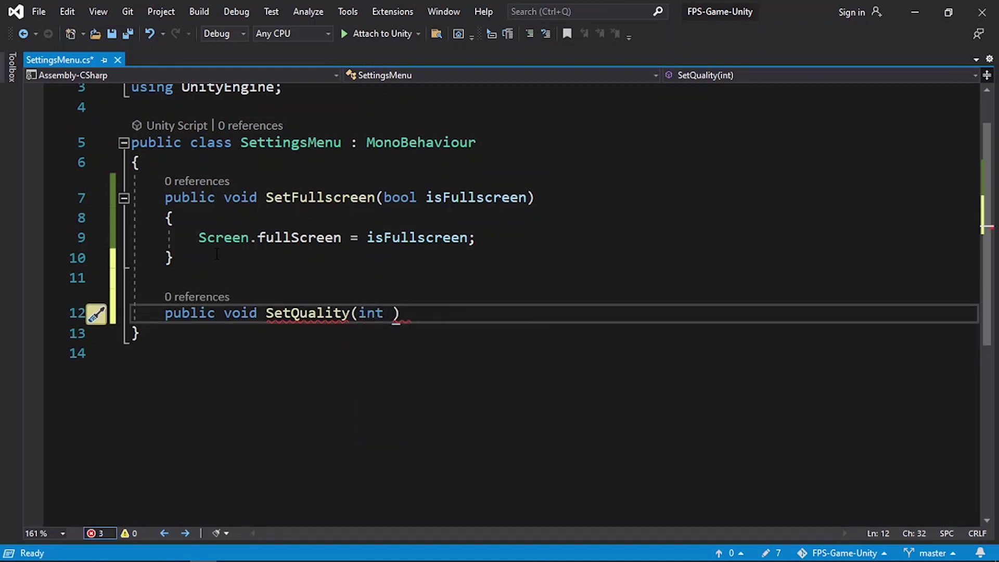
type("0")
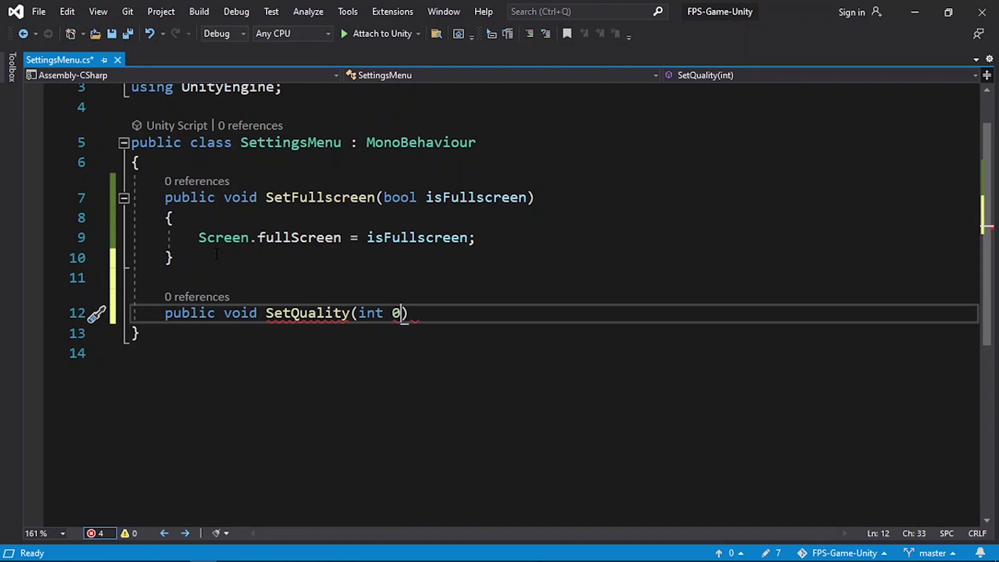
key("BackSpace")
type("1")
key("BackSpace")
type("2")
key("BackSpace")
type("quali")
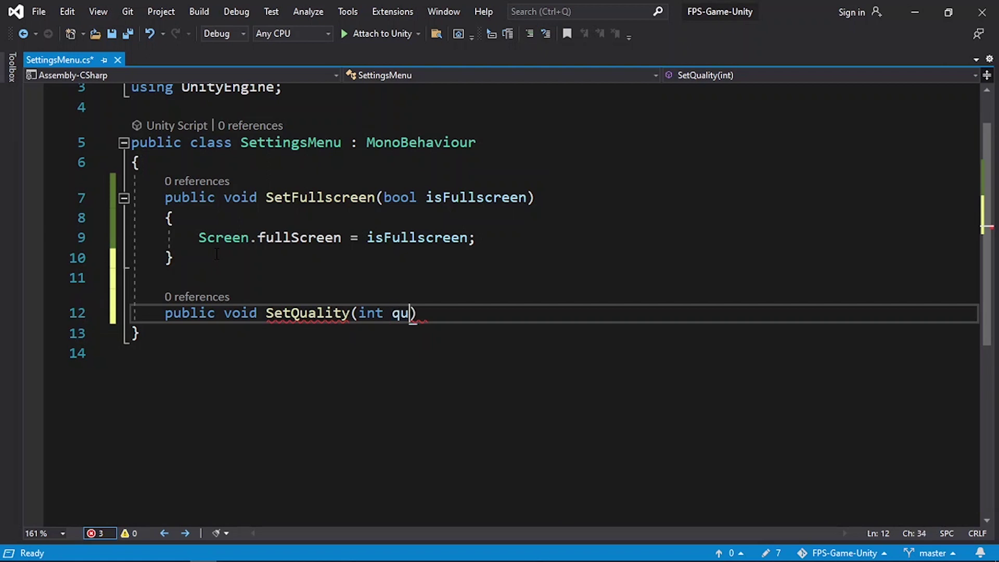
type("tyIndex)")
key("Return")
type("{")
key("Return")
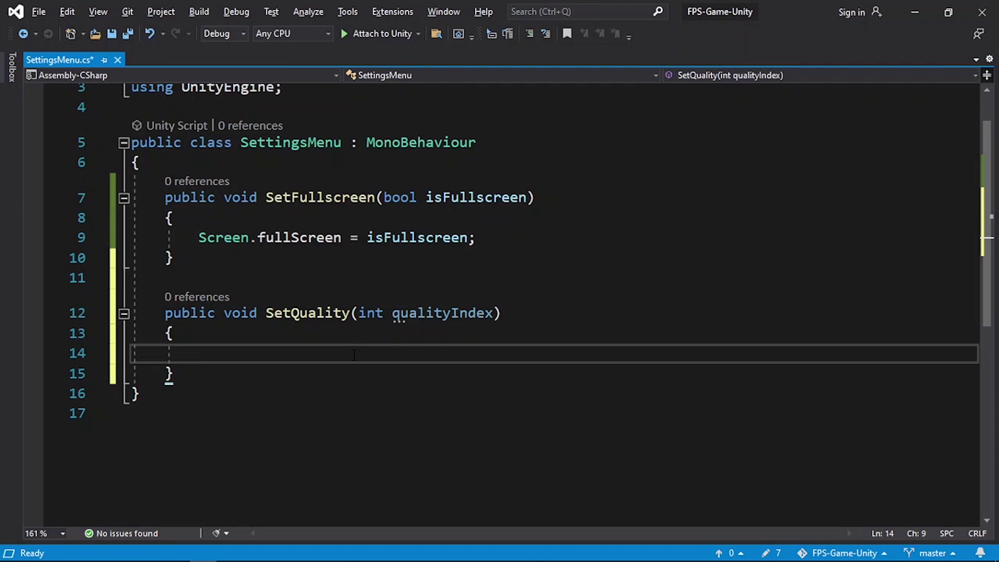
Step: Fill SetQuality with QualitySettings.SetQualityLevel(qualityIndex); and save the script
type("qua")
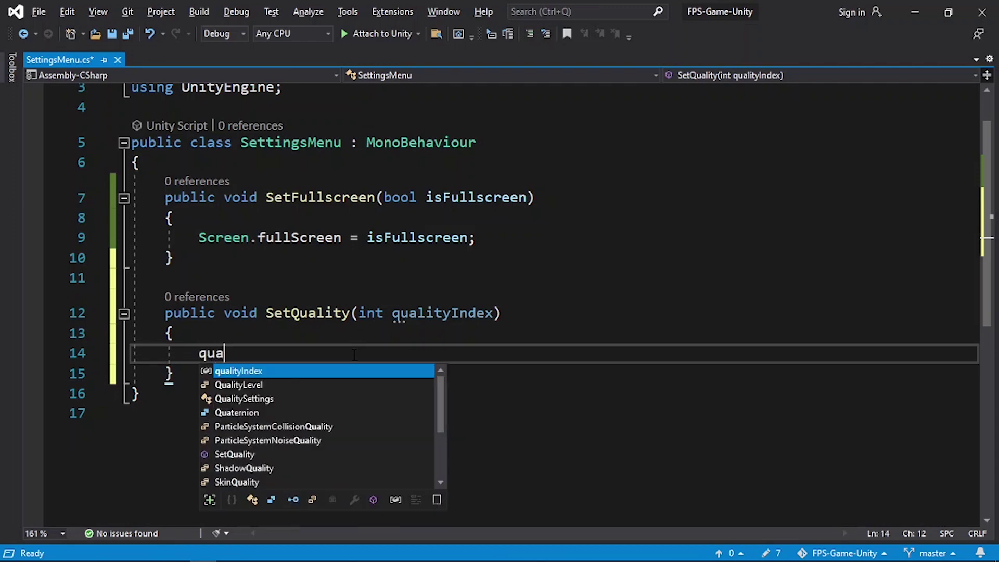
type("litySettings.set")
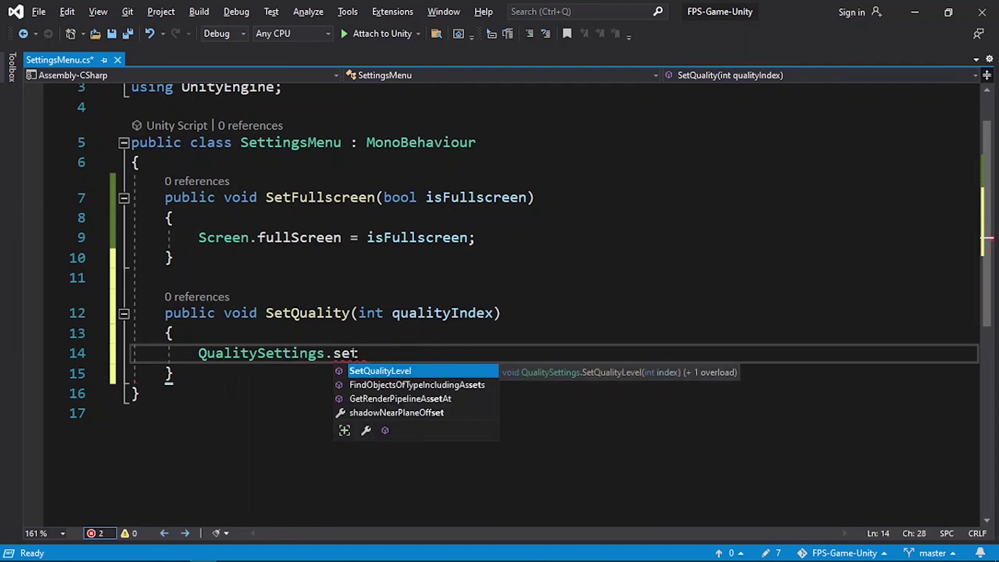
key("Tab")
type("(")
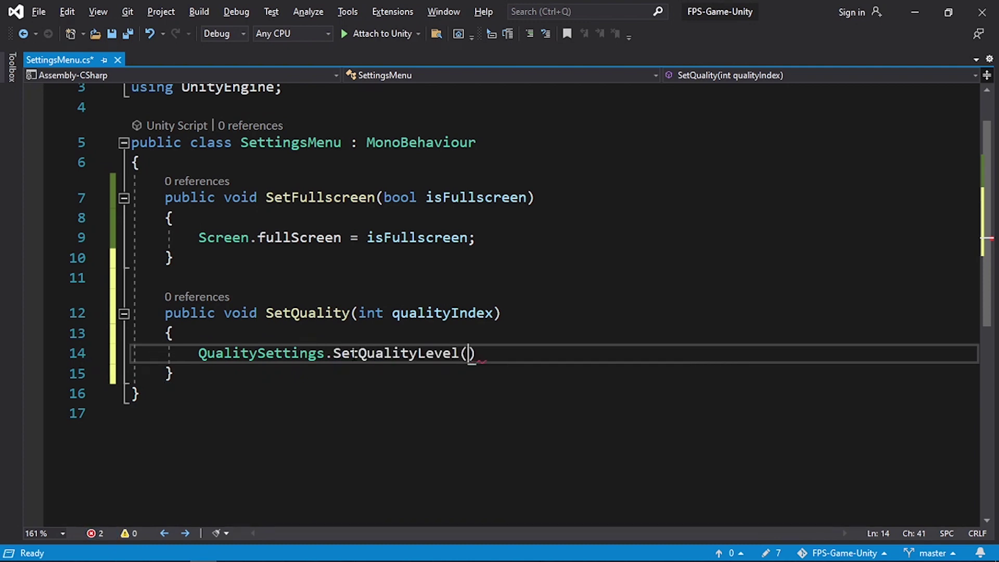
type("qu")
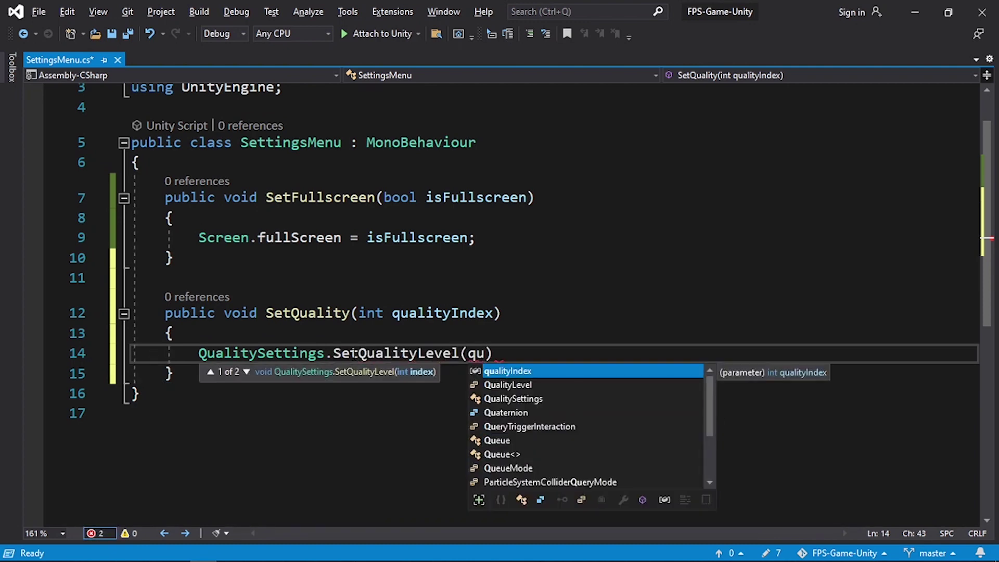
key("Tab")
type(");")
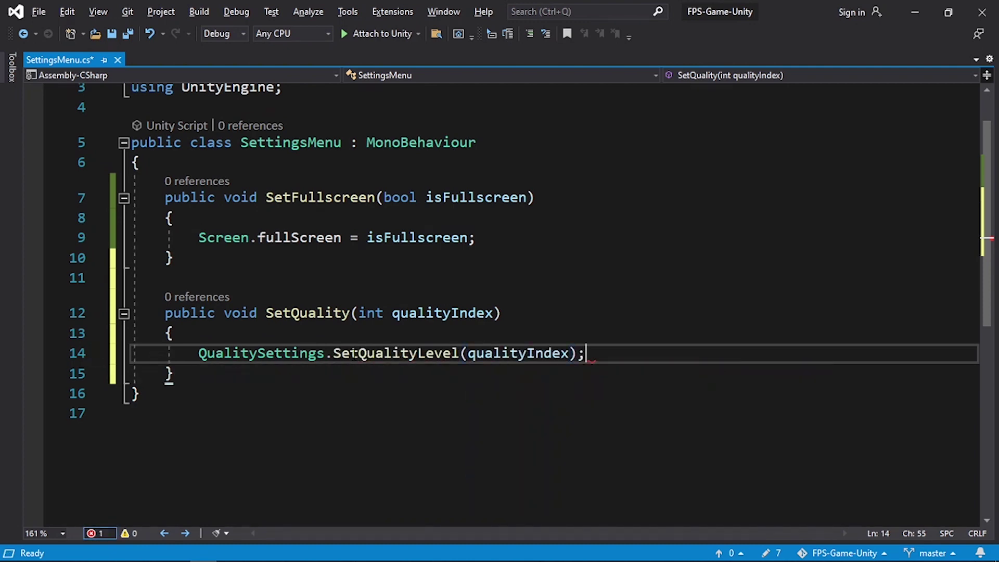
key("ctrl+s")
key("alt+Tab")
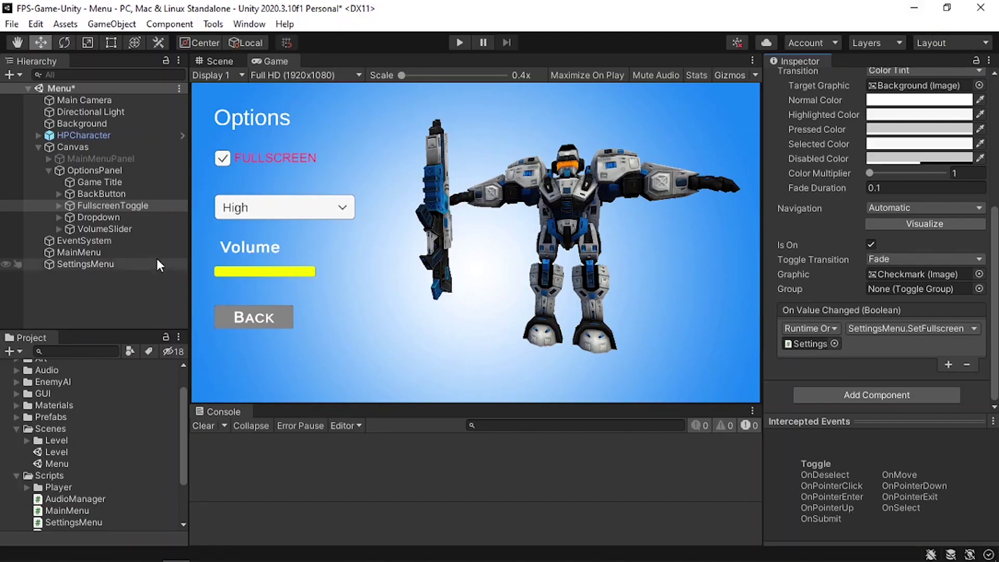
Step: Wire the Dropdown's On Value Changed to the SettingsMenu object's dynamic-int SetQuality
left_click(119, 216)
scroll(892, 320, "down", 8)
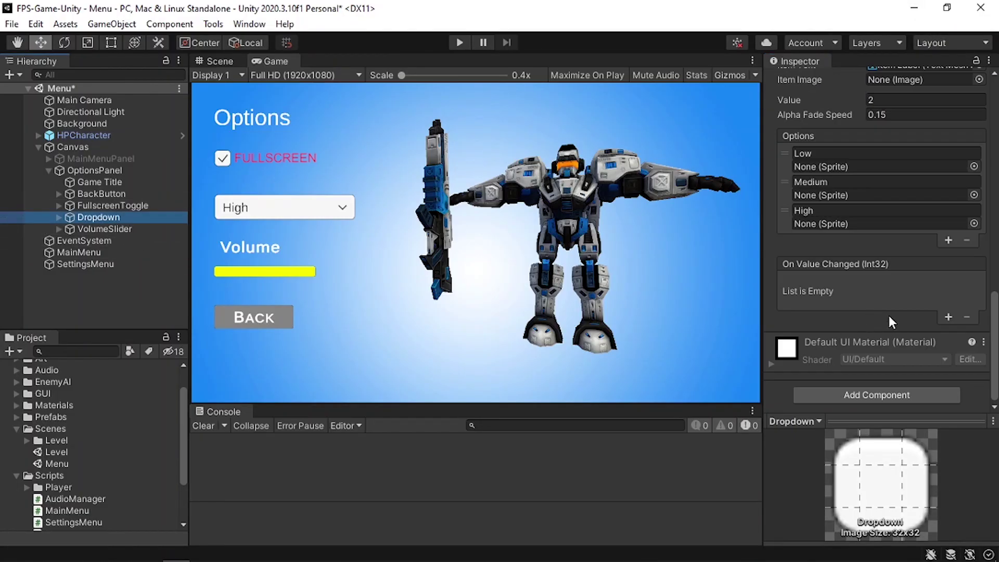
left_click(948, 318)
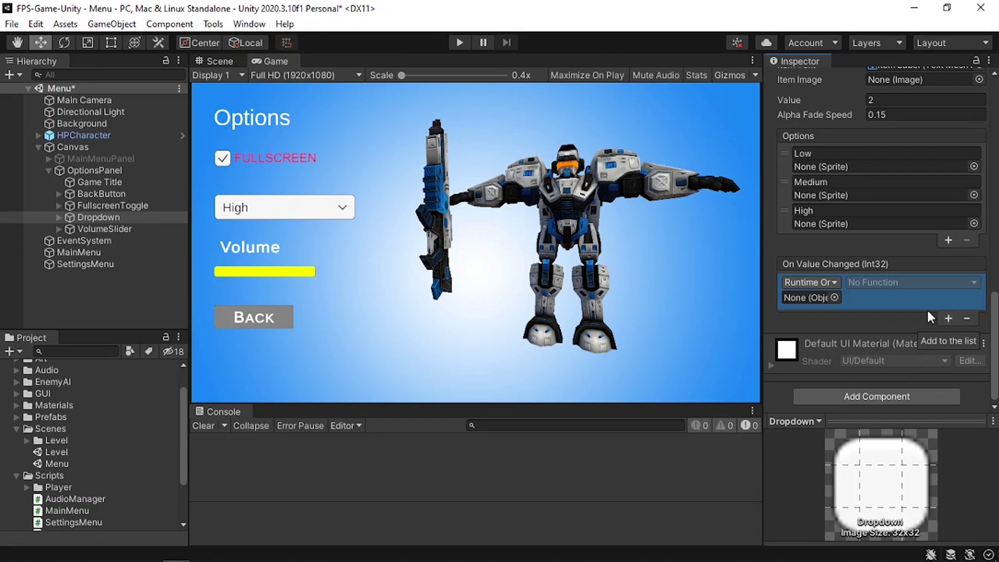
left_click_drag(104, 269, 817, 299)
left_click(890, 284)
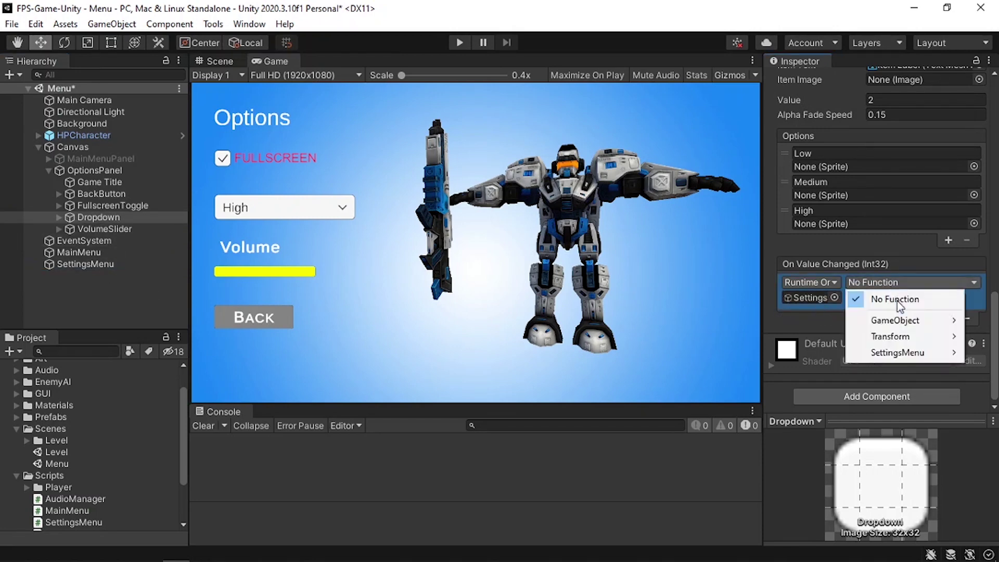
mouse_move(890, 352)
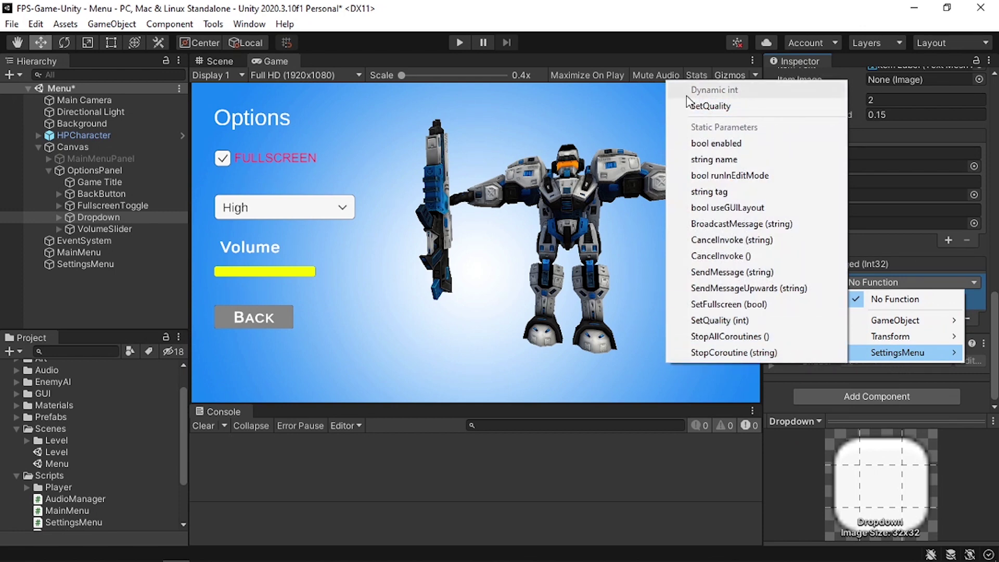
left_click(736, 107)
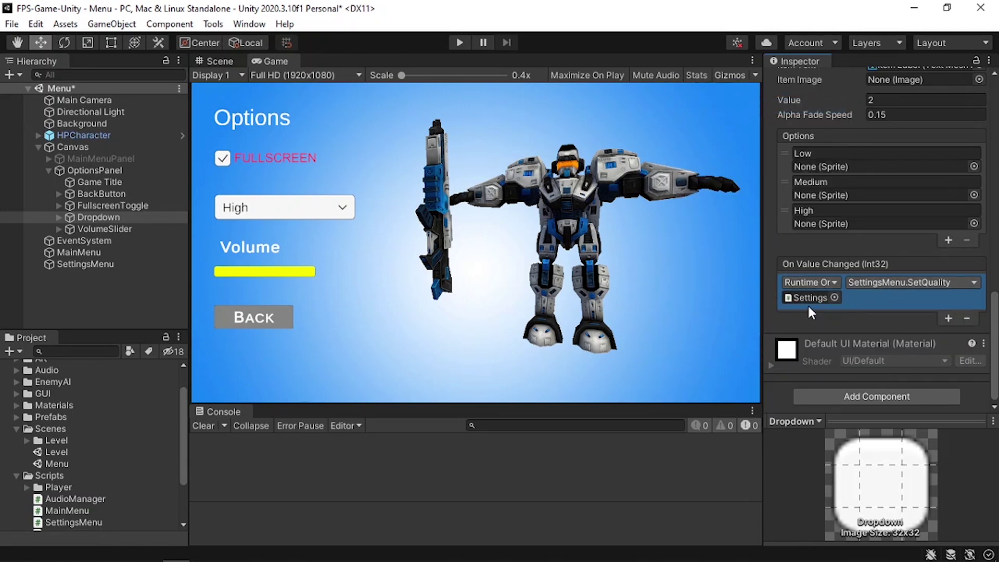
Step: Open Project Settings > Quality and dock it beside the Inspector
left_click(37, 24)
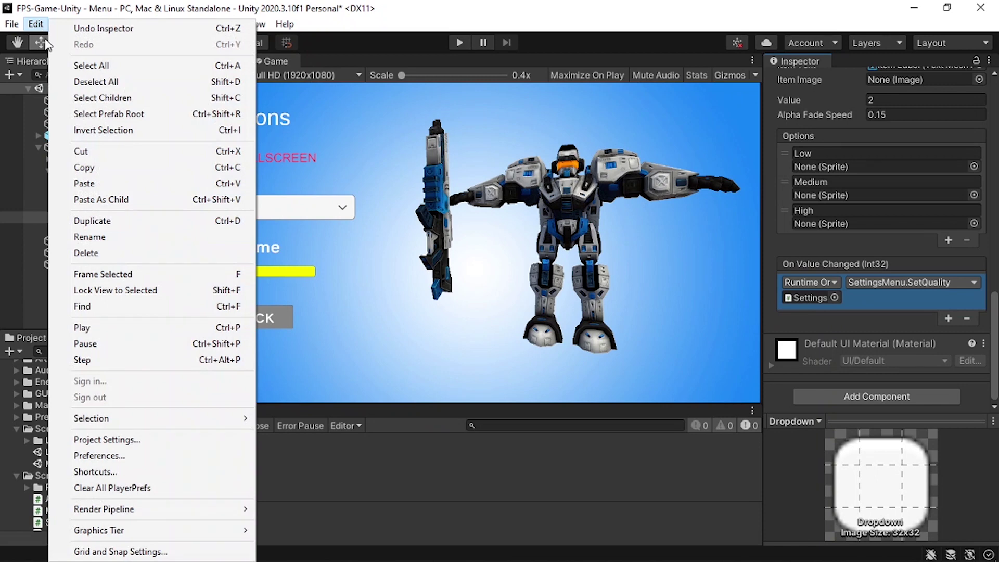
left_click(117, 437)
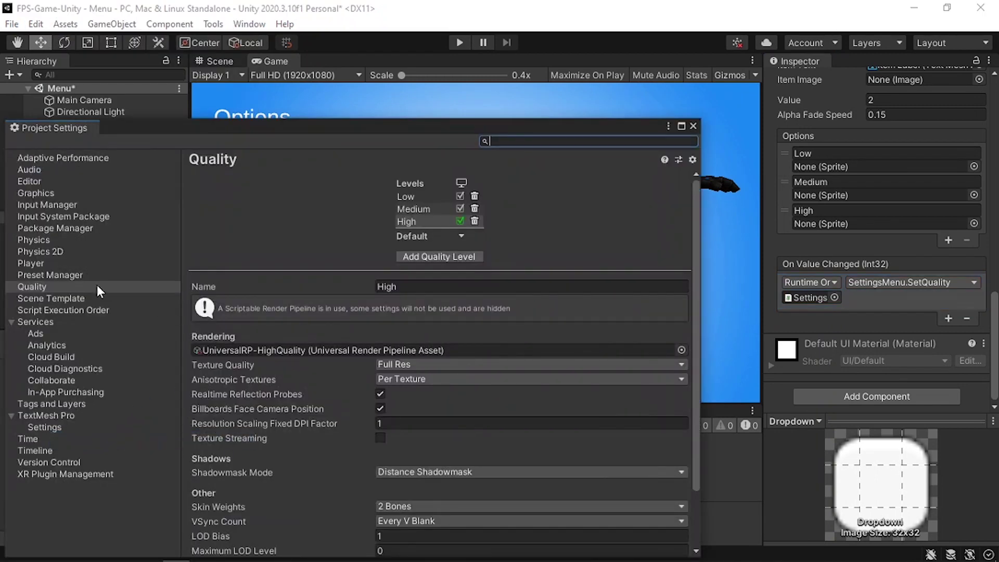
left_click_drag(75, 124, 795, 56)
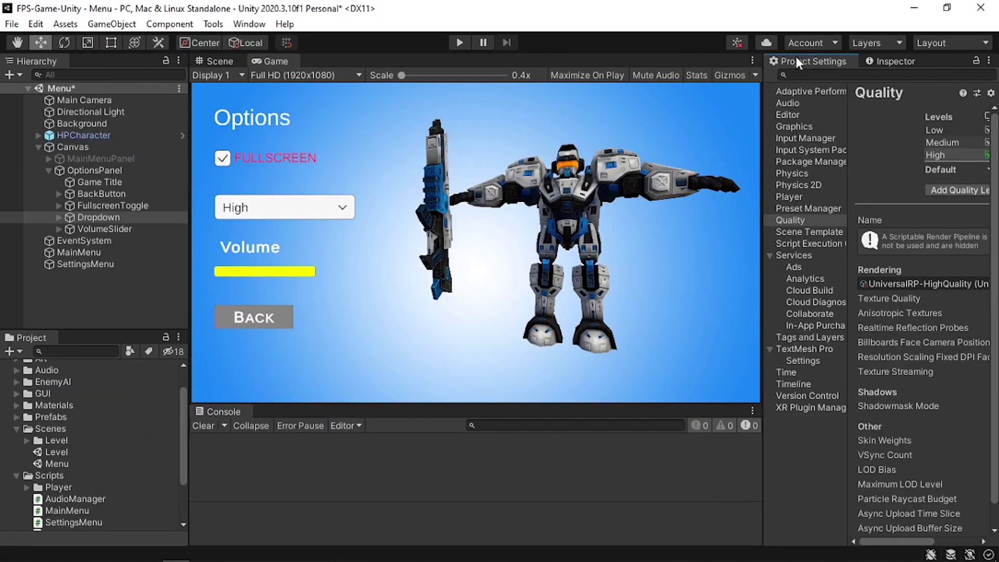
Step: In Play mode, choose Medium then Low quality, untick Fullscreen, and stop playing
left_click(460, 43)
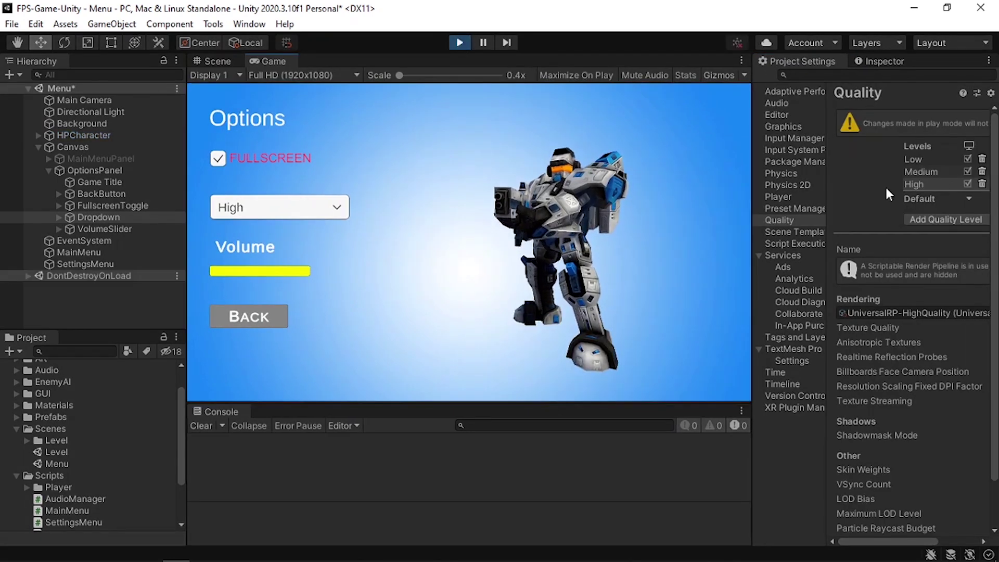
left_click(288, 206)
left_click(286, 249)
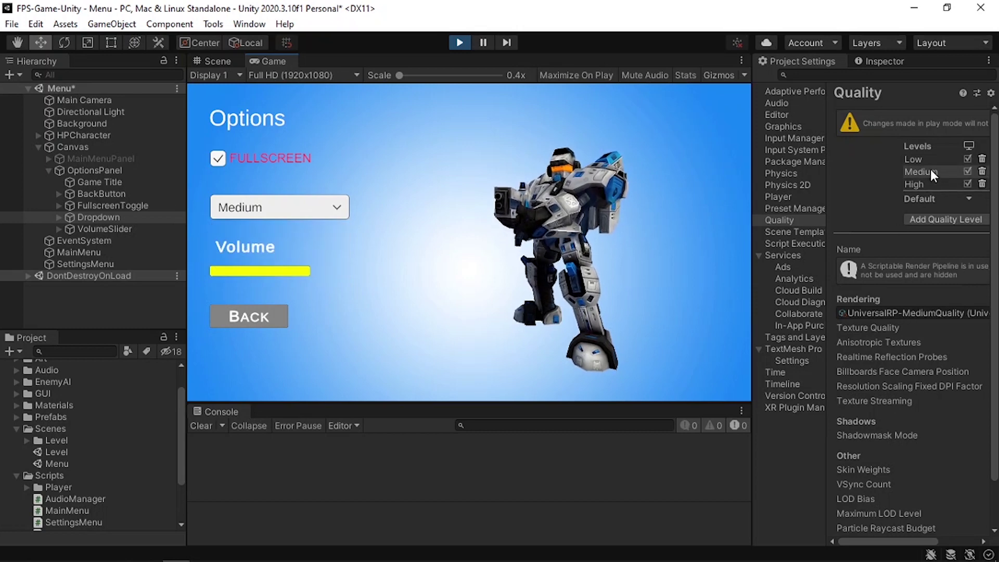
left_click(289, 208)
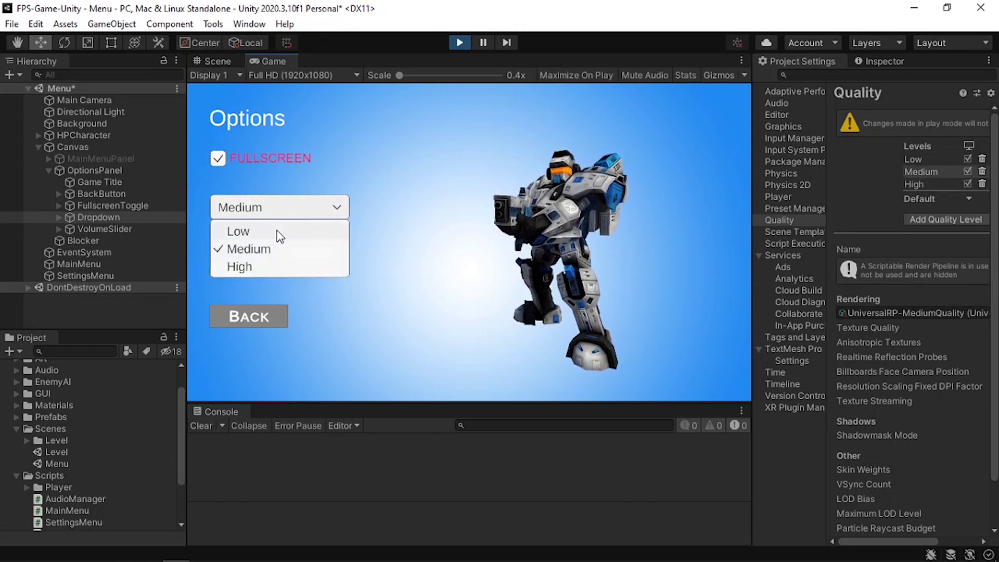
left_click(279, 233)
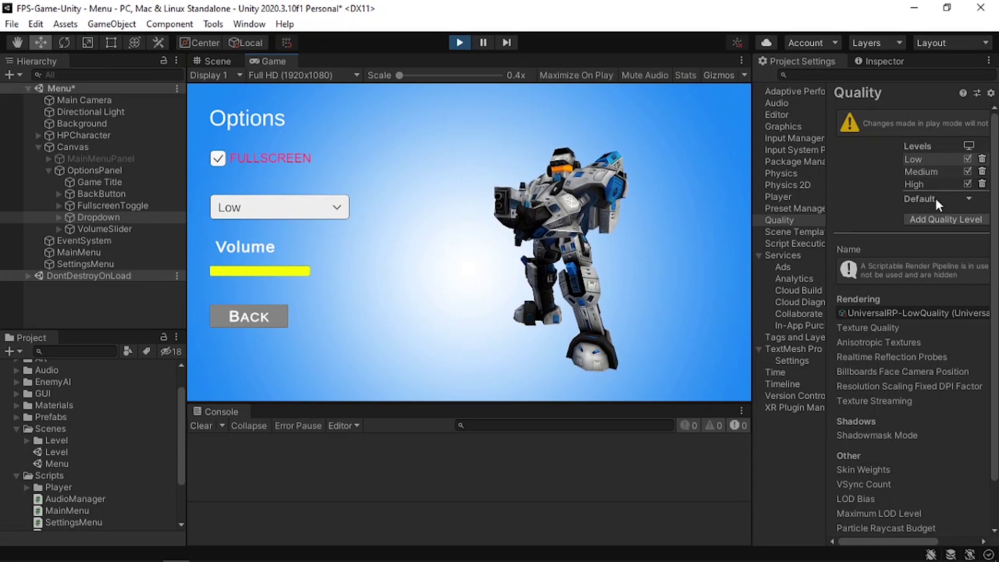
left_click(221, 160)
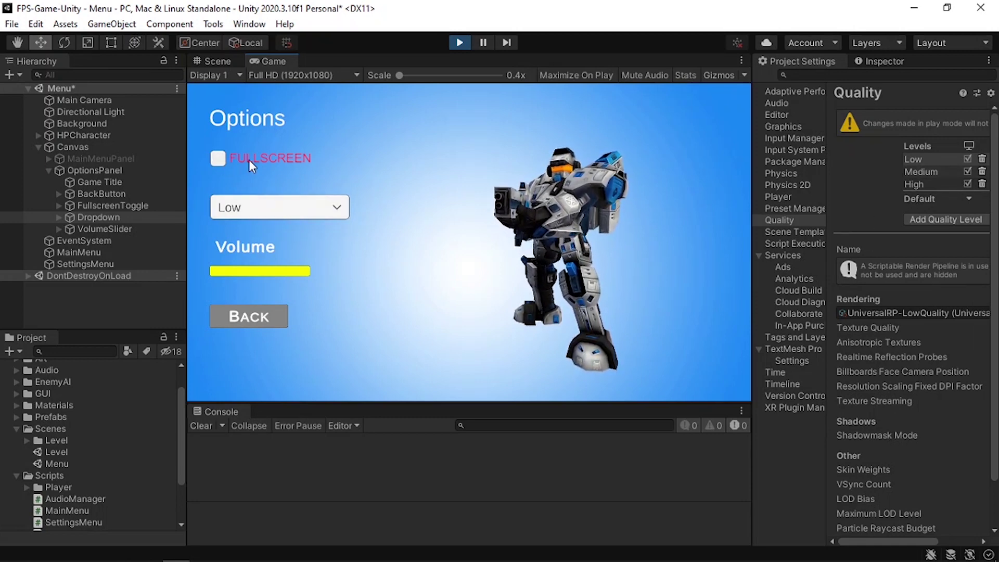
key("ctrl+p")
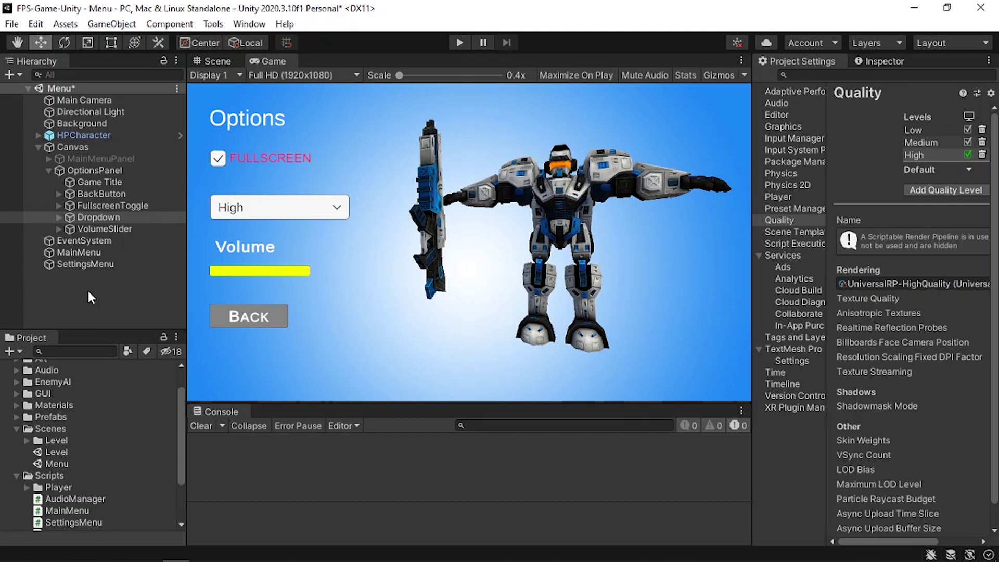
Step: Import MenuTheme.wav into the Audio folder and close the Project Settings panel
left_click(914, 7)
left_click_drag(37, 386, 58, 370)
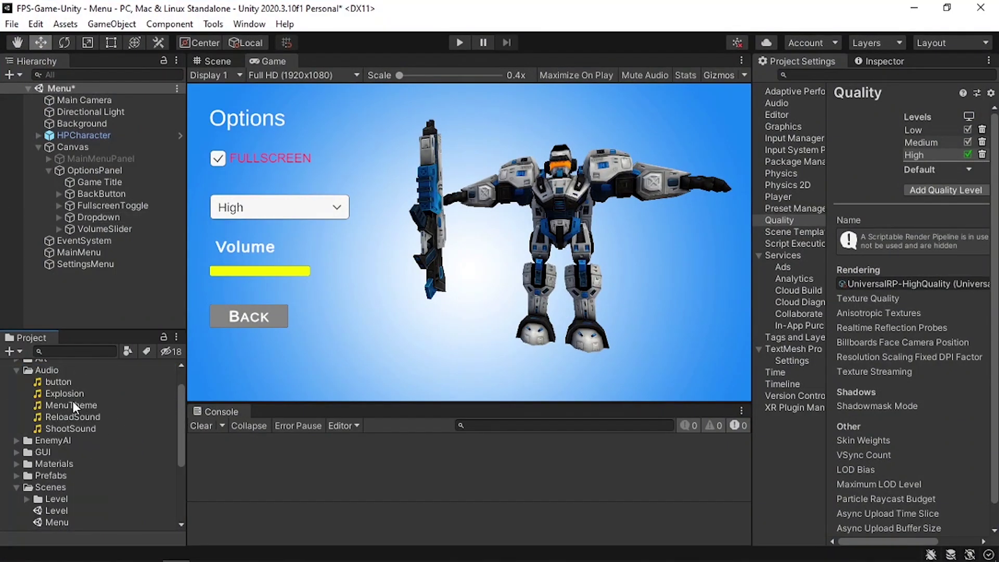
left_click(105, 148)
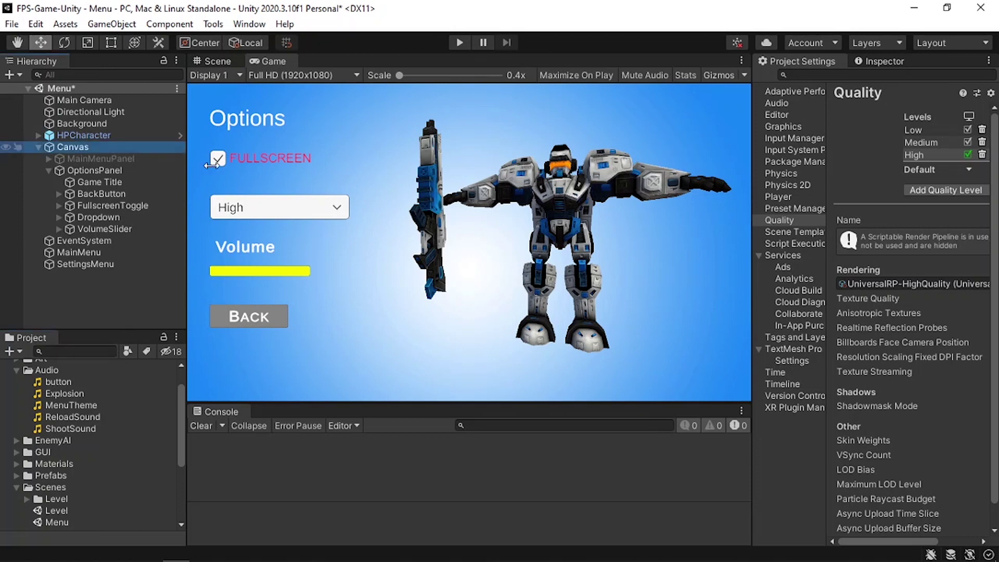
right_click(832, 61)
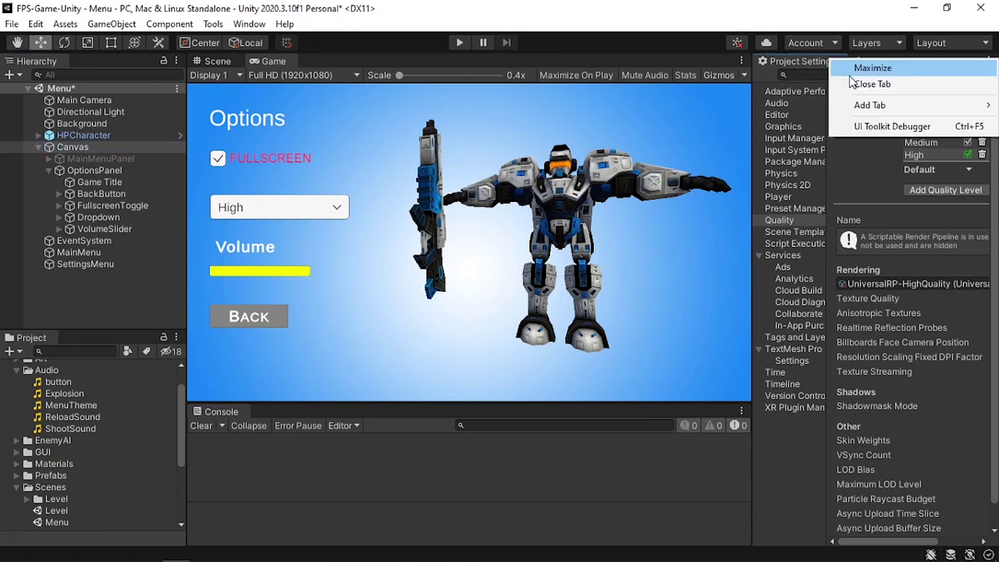
left_click(864, 83)
Step: Add the MenuTheme clip to Canvas, then play and lower the Volume slider to about 60%
scroll(791, 408, "down", 3)
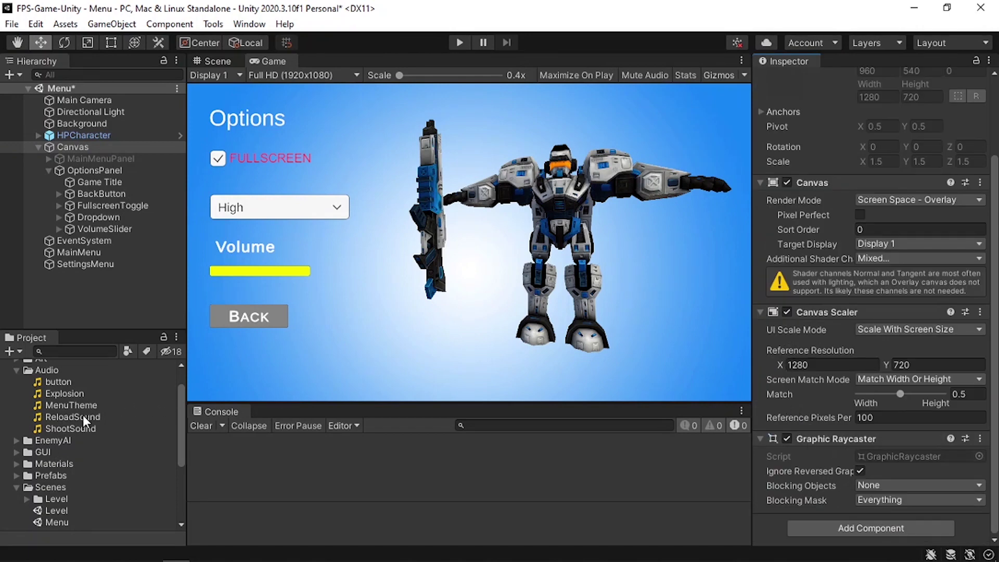
left_click_drag(84, 408, 108, 146)
scroll(844, 445, "down", 9)
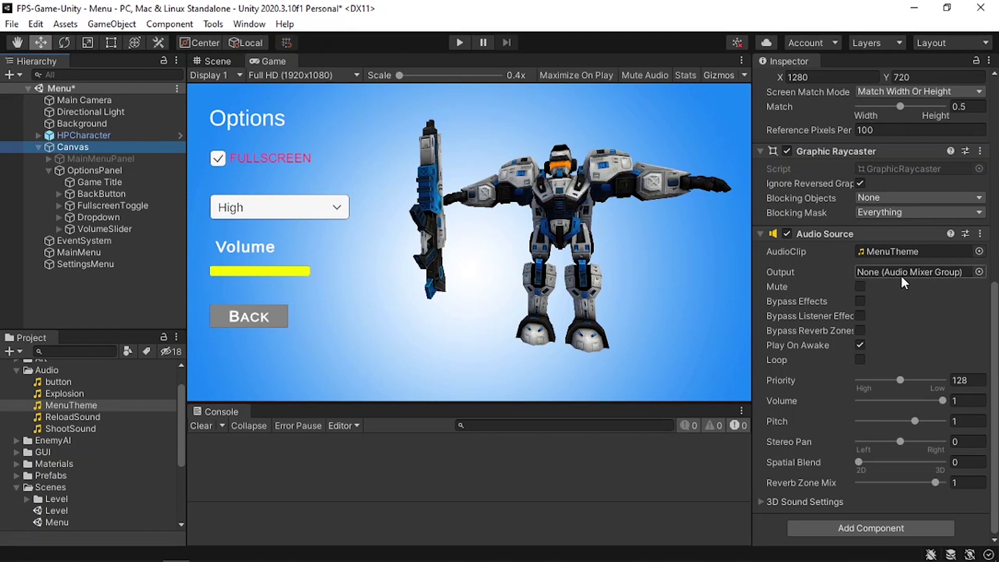
left_click(463, 42)
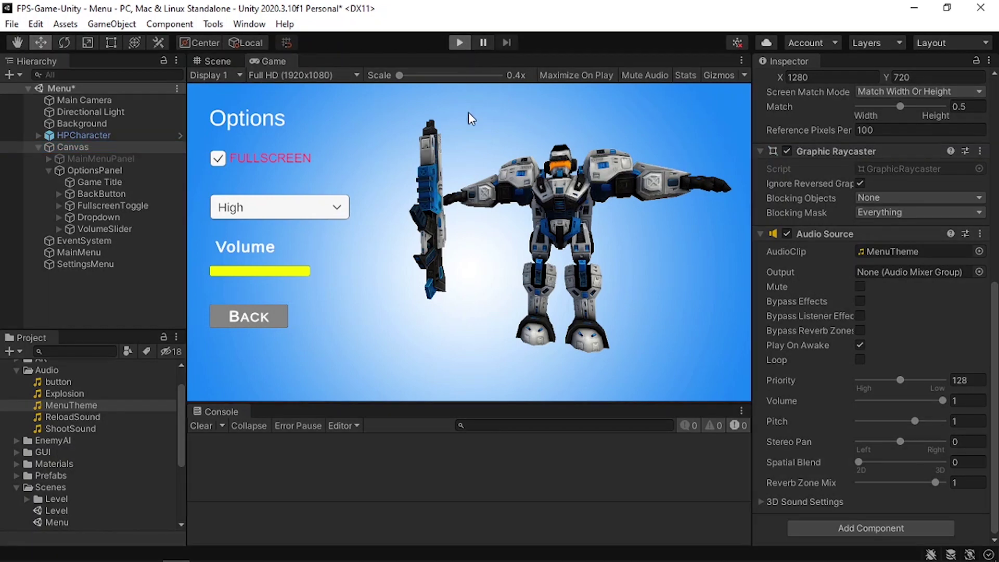
left_click_drag(302, 275, 278, 281)
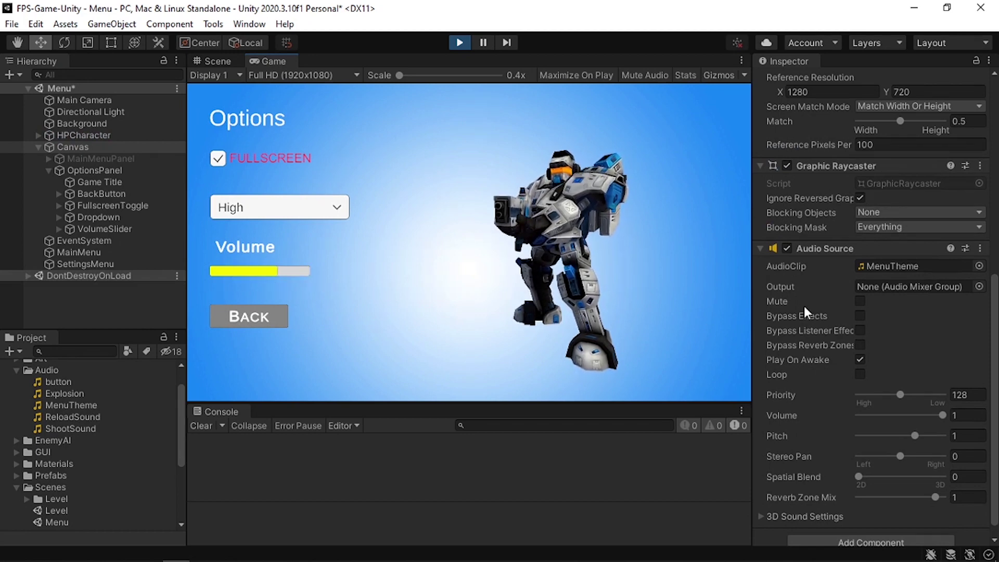